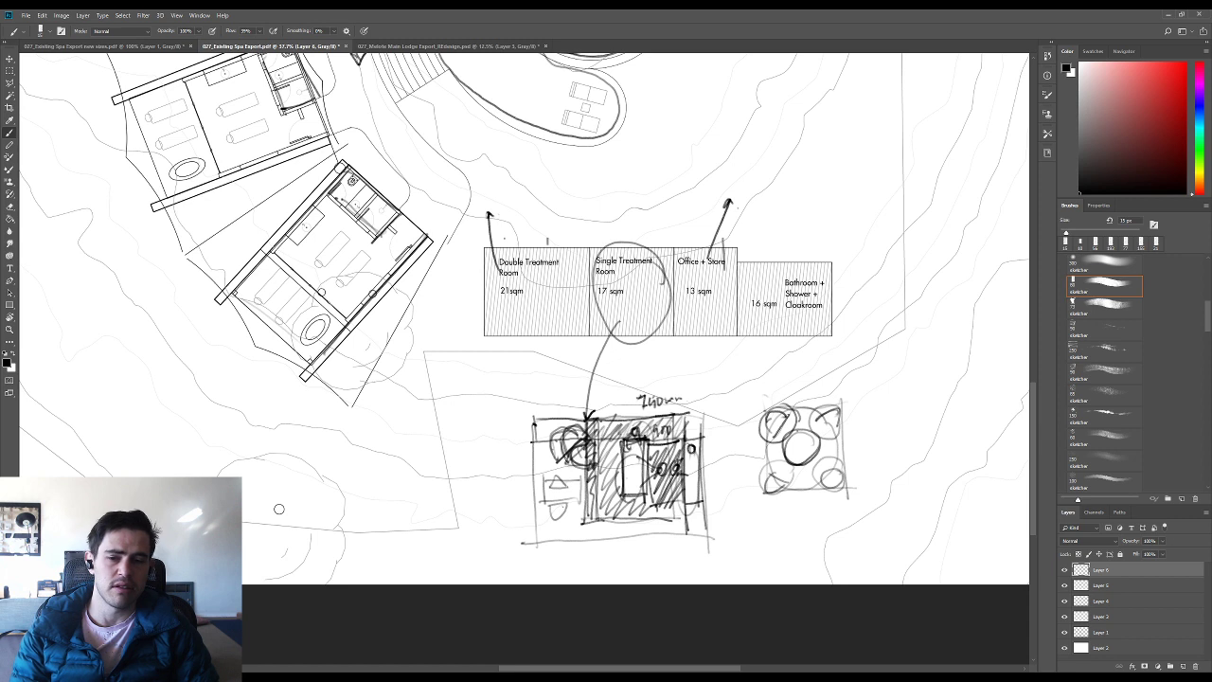
- Shade the round seat in the single treatment room sketch and add a 600 mm dimension above the room's side counter
{"action": "left_click_drag", "start_coordinate": [580, 441], "coordinate": [568, 464]}
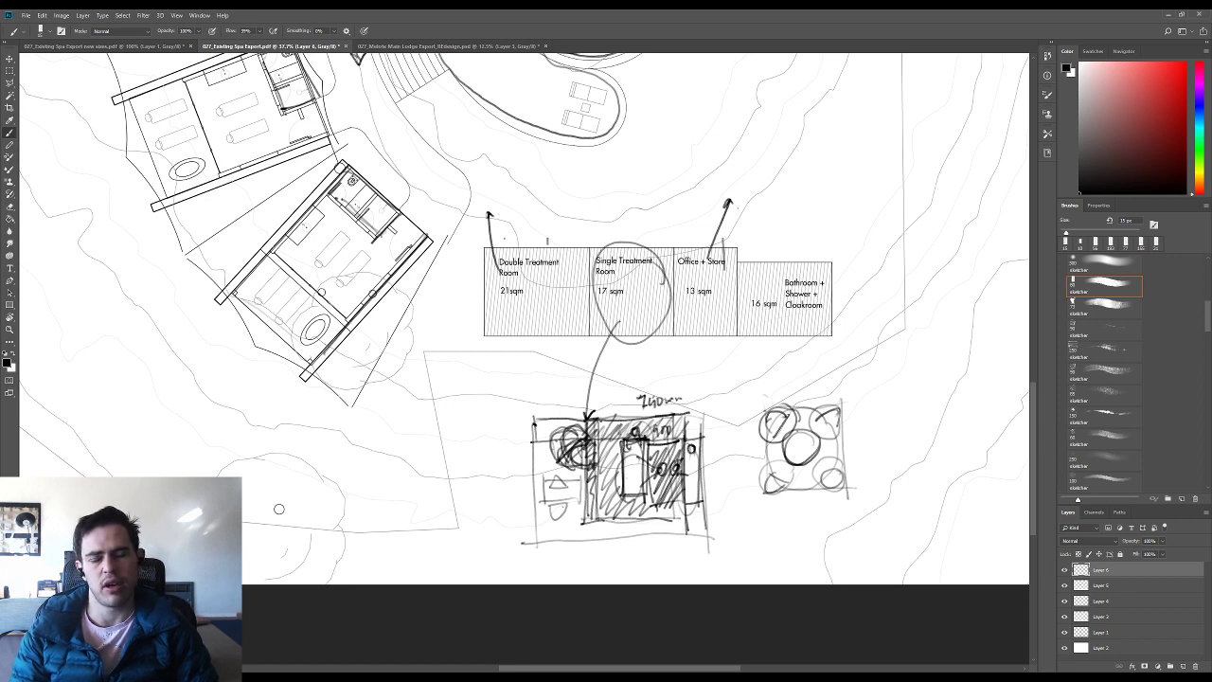
{"action": "mouse_move", "coordinate": [703, 384]}
{"action": "left_mouse_down"}
{"action": "mouse_move", "coordinate": [703, 403]}
{"action": "mouse_move", "coordinate": [710, 392]}
{"action": "left_mouse_up"}
{"action": "mouse_move", "coordinate": [689, 384]}
{"action": "left_mouse_down"}
{"action": "mouse_move", "coordinate": [684, 409]}
{"action": "mouse_move", "coordinate": [701, 384]}
{"action": "left_mouse_up"}
{"action": "left_click_drag", "start_coordinate": [704, 373], "coordinate": [706, 383]}
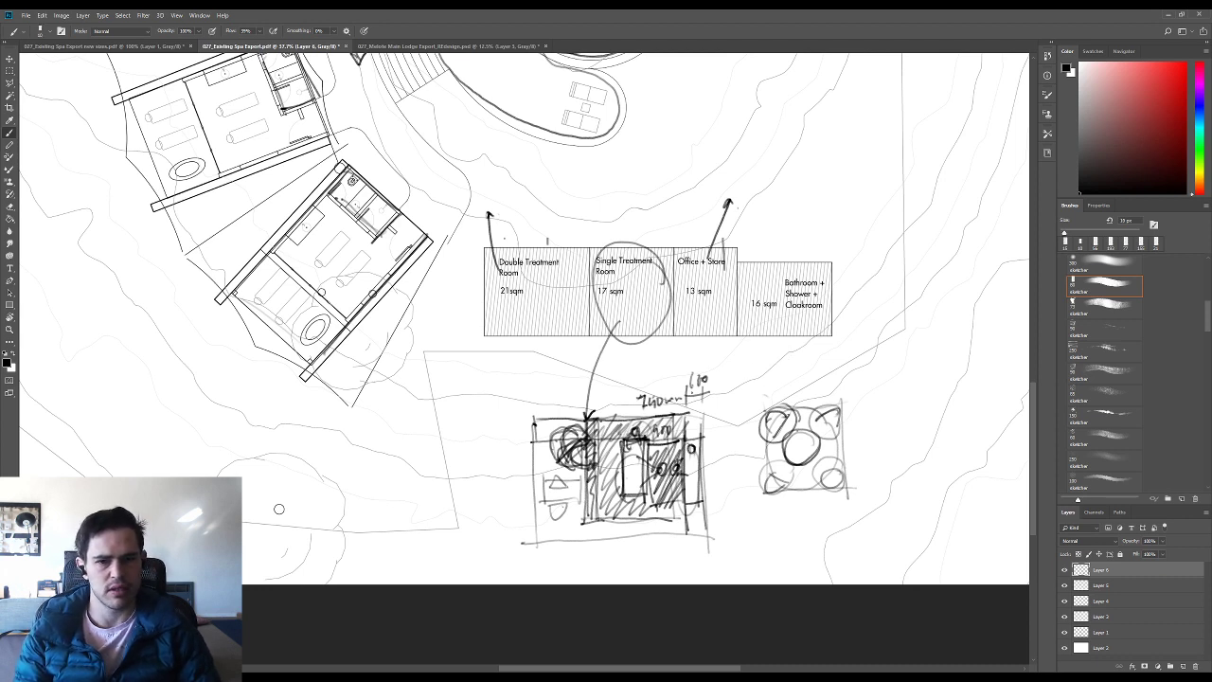
{"action": "left_click_drag", "start_coordinate": [711, 383], "coordinate": [721, 379]}
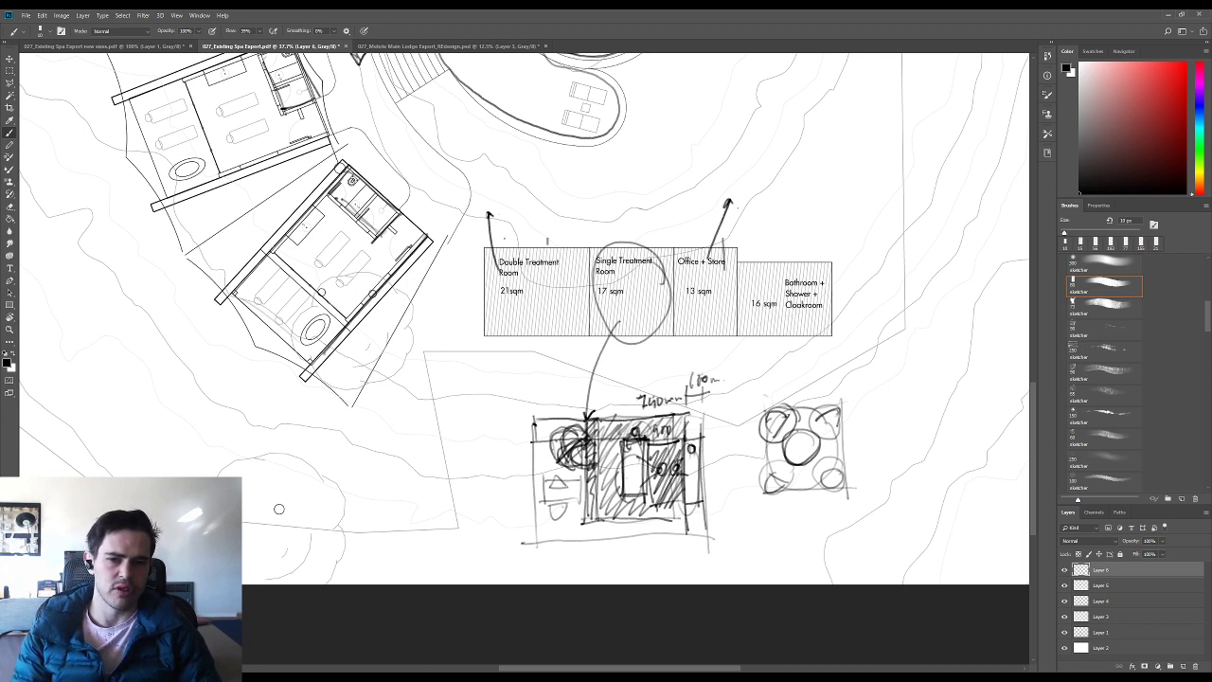
- Start a separate room plan beside the treatment room sketch, with a 600 wide counter strip and a 900 clearance strip
{"action": "mouse_move", "coordinate": [466, 418]}
{"action": "left_mouse_down"}
{"action": "mouse_move", "coordinate": [480, 416]}
{"action": "mouse_move", "coordinate": [464, 519]}
{"action": "mouse_move", "coordinate": [480, 456]}
{"action": "mouse_move", "coordinate": [479, 521]}
{"action": "left_mouse_up"}
{"action": "left_click_drag", "start_coordinate": [460, 511], "coordinate": [481, 508]}
{"action": "mouse_move", "coordinate": [465, 405]}
{"action": "left_mouse_down"}
{"action": "mouse_move", "coordinate": [485, 390]}
{"action": "mouse_move", "coordinate": [356, 420]}
{"action": "left_mouse_up"}
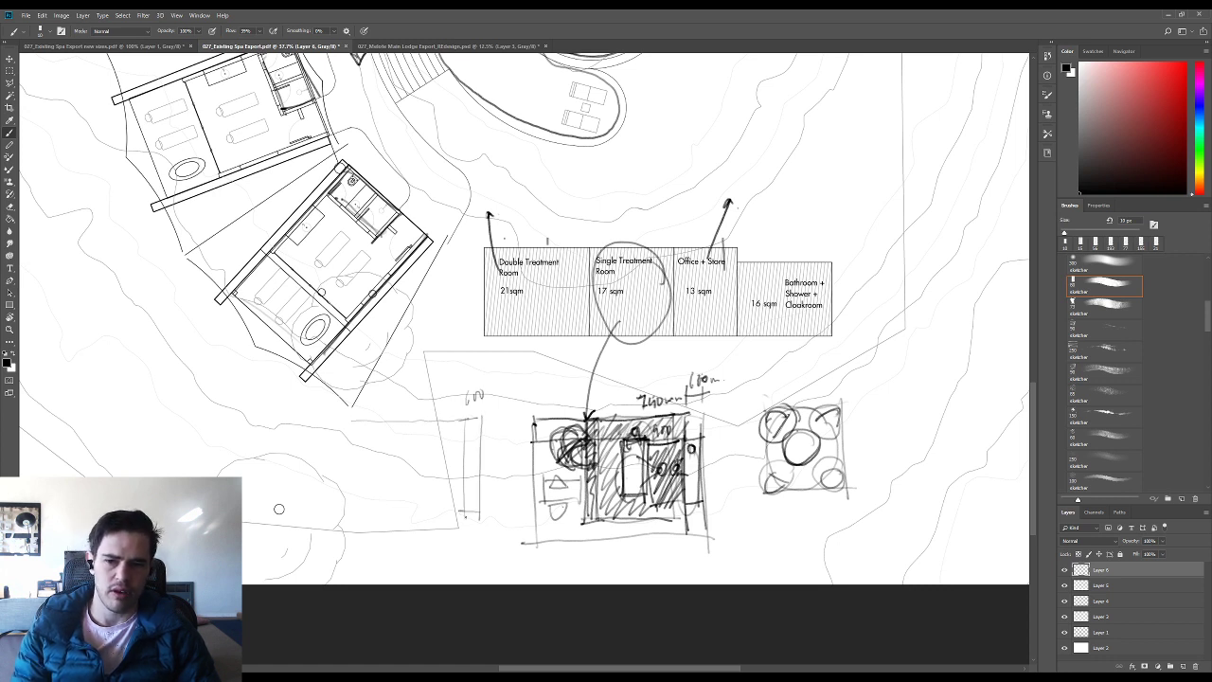
{"action": "left_click_drag", "start_coordinate": [470, 512], "coordinate": [336, 518]}
{"action": "mouse_move", "coordinate": [437, 426]}
{"action": "left_mouse_down"}
{"action": "mouse_move", "coordinate": [439, 507]}
{"action": "mouse_move", "coordinate": [454, 527]}
{"action": "left_mouse_up"}
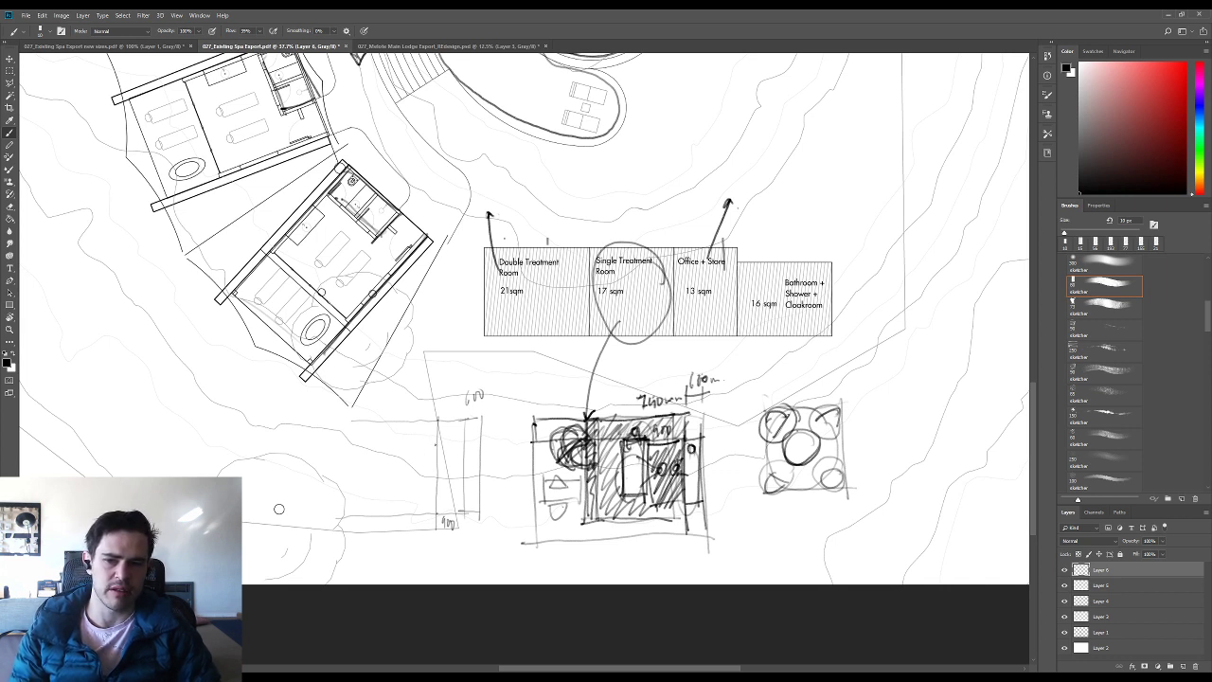
- Draw the rectangular treatment bed against the 900 strip in the new plan, labelling its width and its 2000 length
{"action": "mouse_move", "coordinate": [436, 444]}
{"action": "left_mouse_down"}
{"action": "mouse_move", "coordinate": [418, 494]}
{"action": "mouse_move", "coordinate": [413, 448]}
{"action": "mouse_move", "coordinate": [413, 493]}
{"action": "mouse_move", "coordinate": [435, 495]}
{"action": "left_mouse_up"}
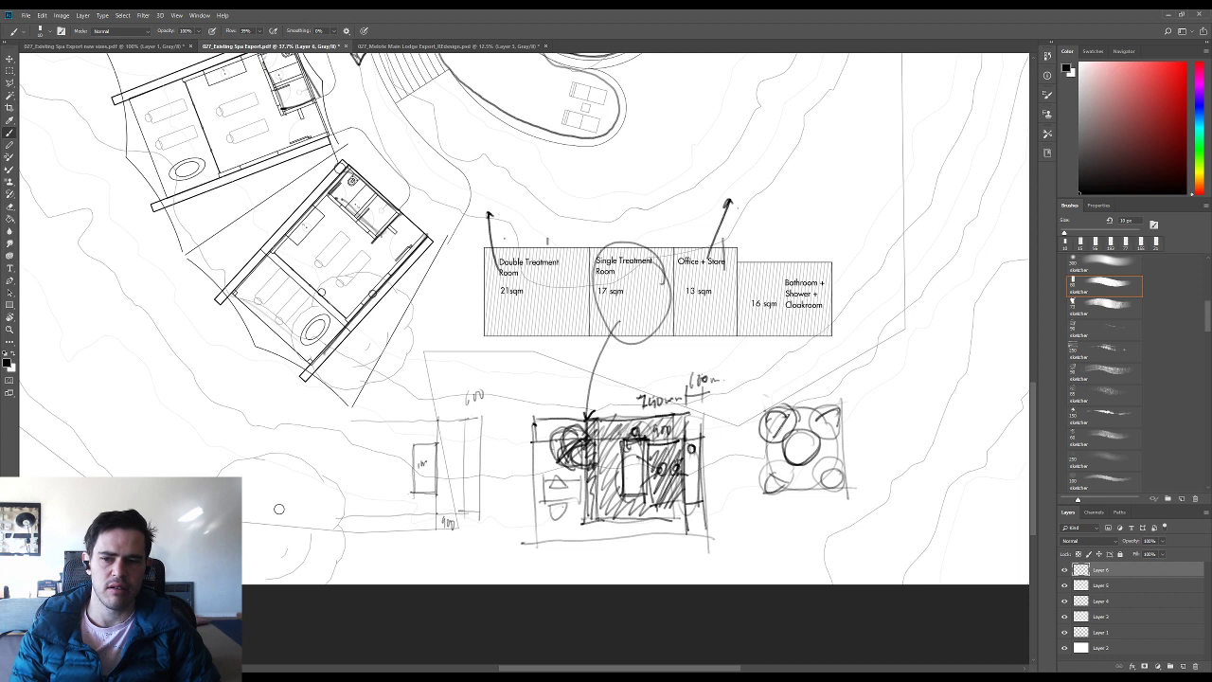
{"action": "mouse_move", "coordinate": [404, 447]}
{"action": "left_mouse_down"}
{"action": "mouse_move", "coordinate": [403, 493]}
{"action": "mouse_move", "coordinate": [387, 481]}
{"action": "left_mouse_up"}
{"action": "left_click_drag", "start_coordinate": [390, 475], "coordinate": [389, 480]}
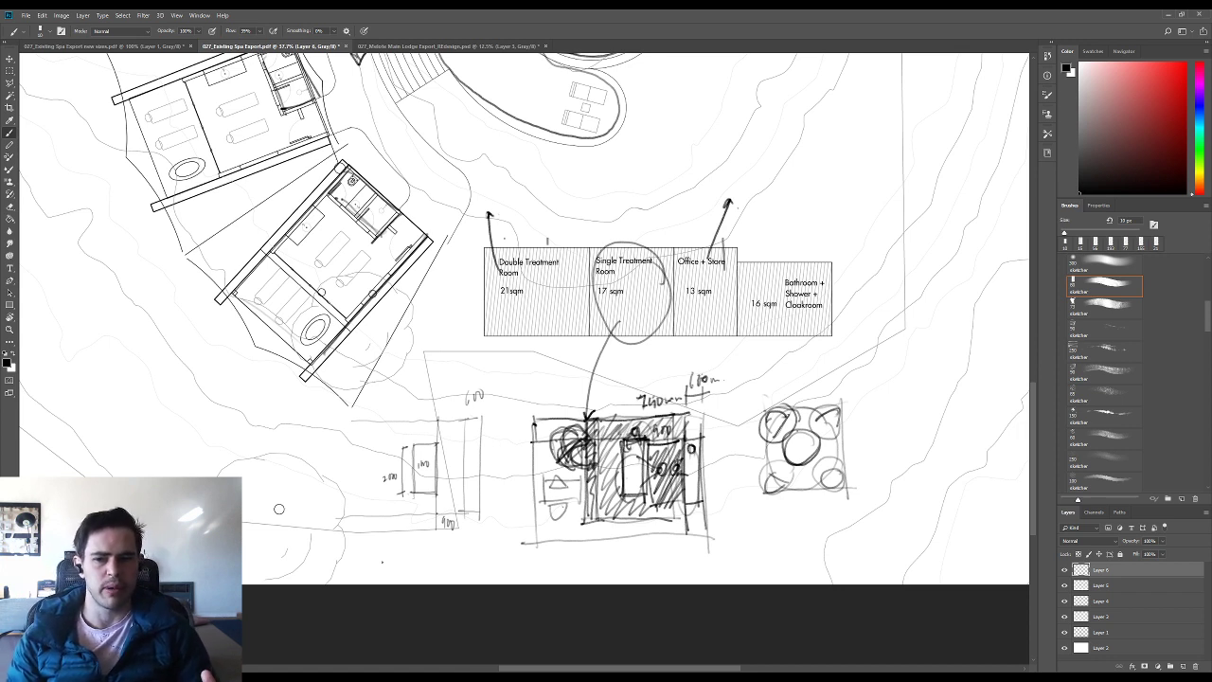
- Add the bed width dimension above the plan and draw a 900 clearance strip on the bed's other side
{"action": "left_click_drag", "start_coordinate": [412, 406], "coordinate": [411, 422]}
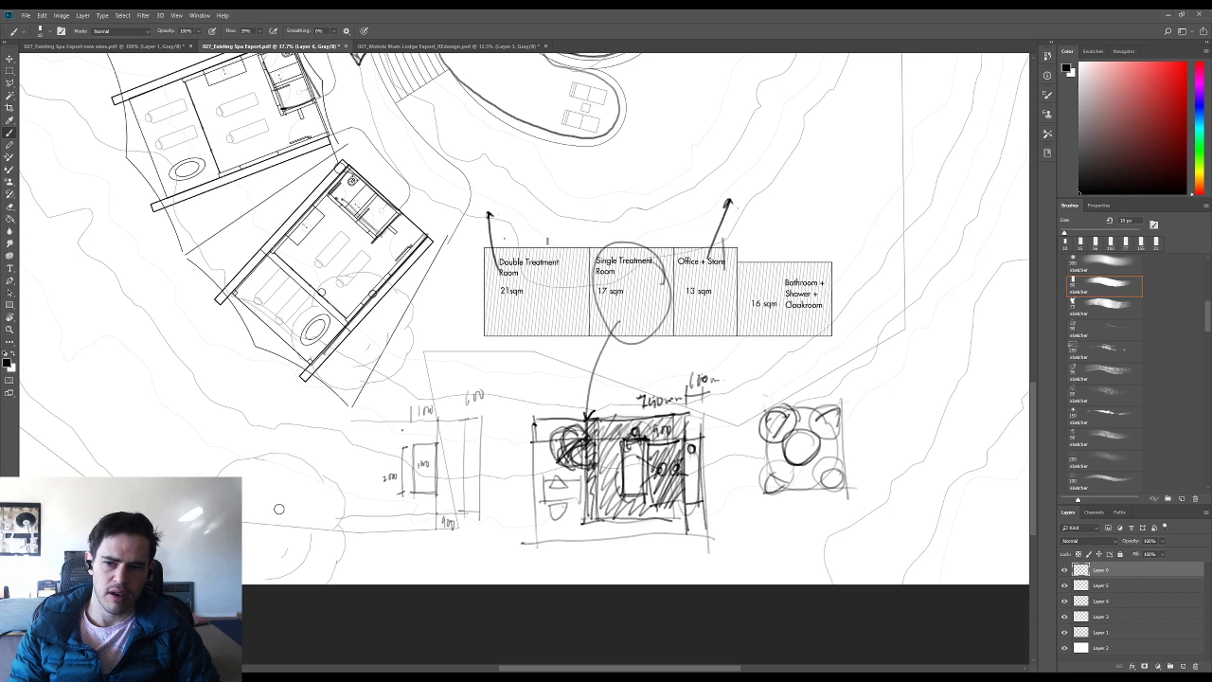
{"action": "left_click_drag", "start_coordinate": [410, 422], "coordinate": [356, 423]}
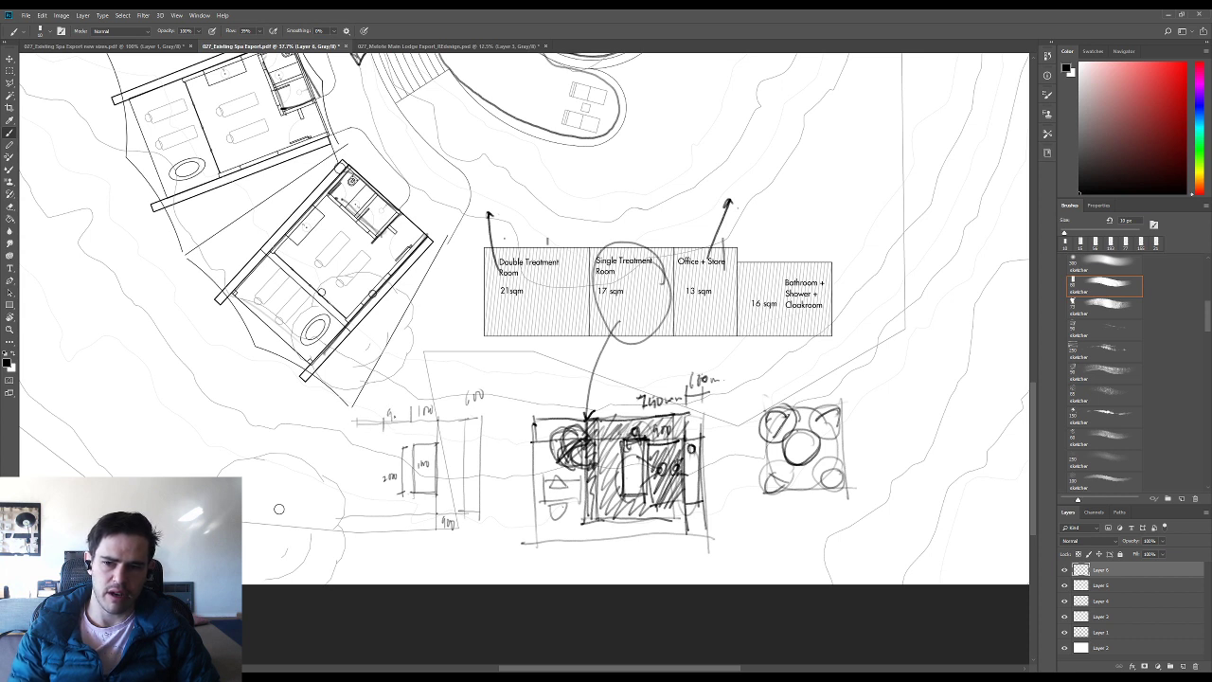
{"action": "left_click_drag", "start_coordinate": [392, 410], "coordinate": [392, 412]}
{"action": "mouse_move", "coordinate": [399, 410]}
{"action": "left_mouse_down"}
{"action": "mouse_move", "coordinate": [330, 425]}
{"action": "mouse_move", "coordinate": [381, 523]}
{"action": "left_mouse_up"}
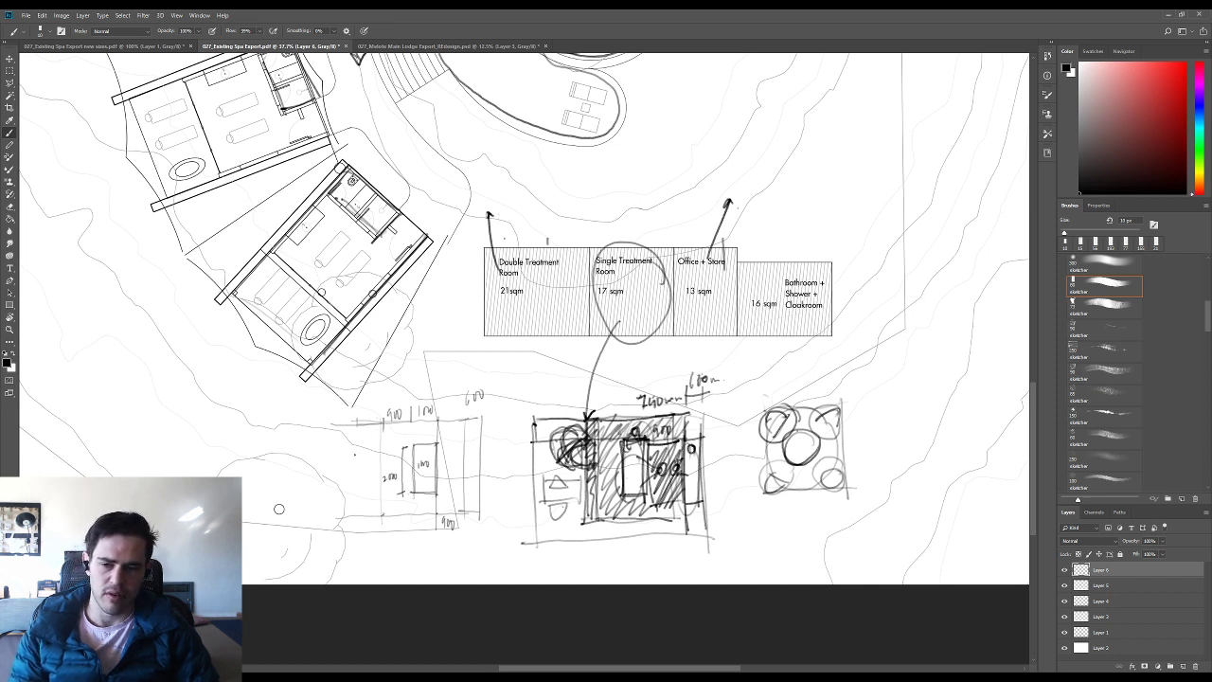
- Sketch a small rectangular desk away from the room plan and label its depth 450
{"action": "left_click_drag", "start_coordinate": [270, 420], "coordinate": [273, 439]}
{"action": "mouse_move", "coordinate": [276, 434]}
{"action": "left_mouse_down"}
{"action": "mouse_move", "coordinate": [225, 438]}
{"action": "mouse_move", "coordinate": [221, 418]}
{"action": "mouse_move", "coordinate": [222, 437]}
{"action": "left_mouse_up"}
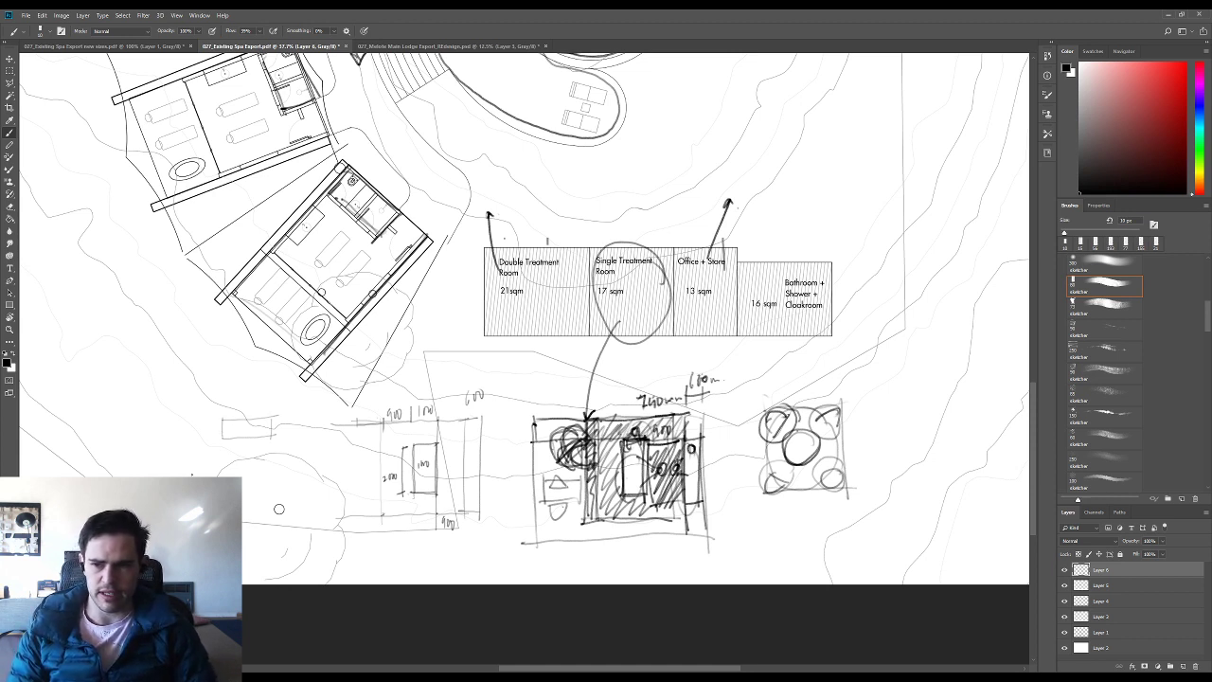
{"action": "left_click_drag", "start_coordinate": [177, 427], "coordinate": [191, 426]}
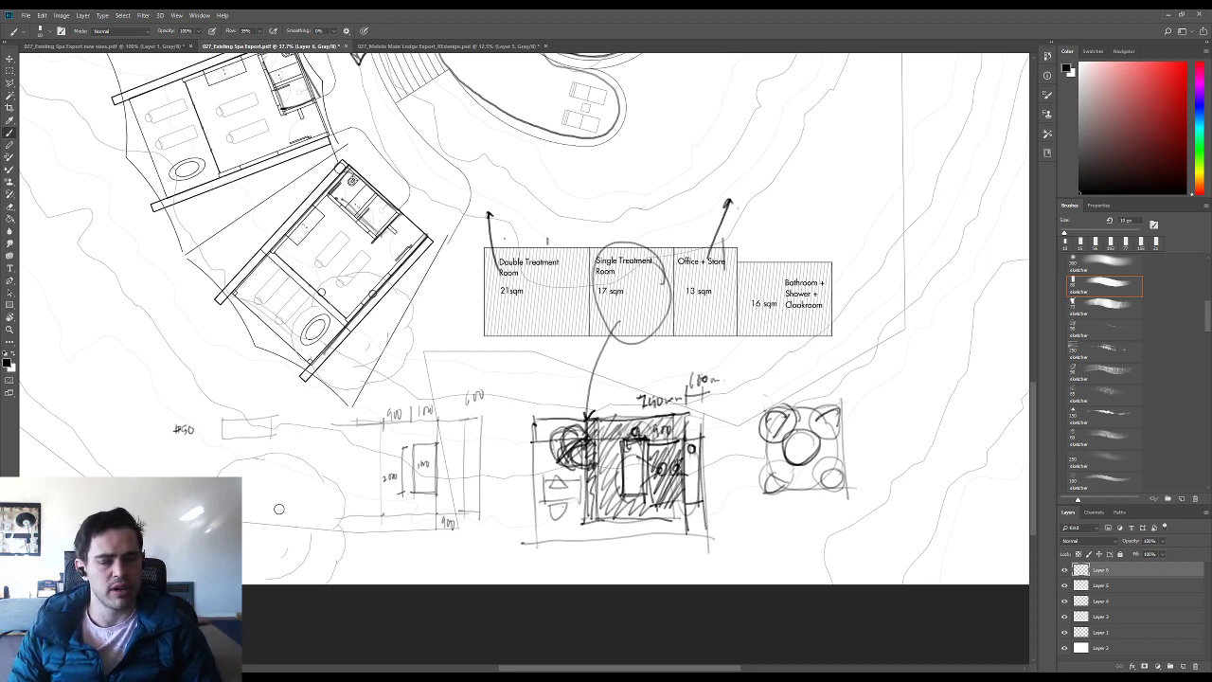
- Close the room plan with a vertical wall line beyond the second 900 strip and redraw its lower edge
{"action": "key", "text": "ctrl+z"}
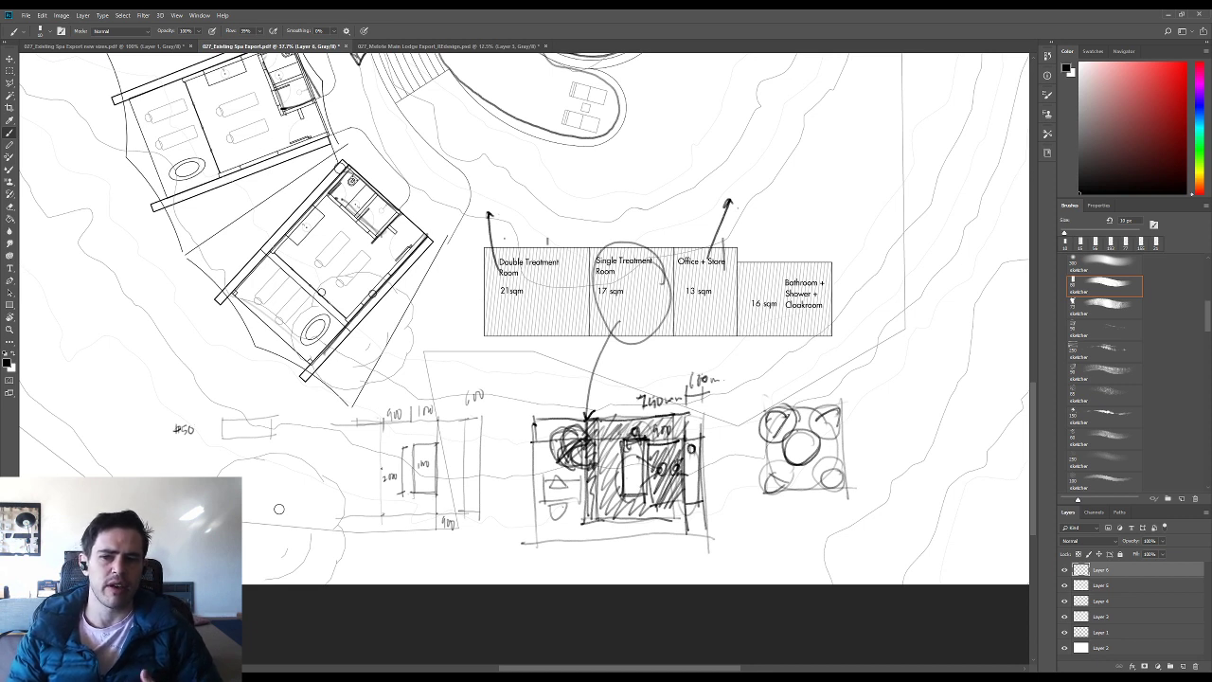
{"action": "left_click_drag", "start_coordinate": [358, 416], "coordinate": [357, 519]}
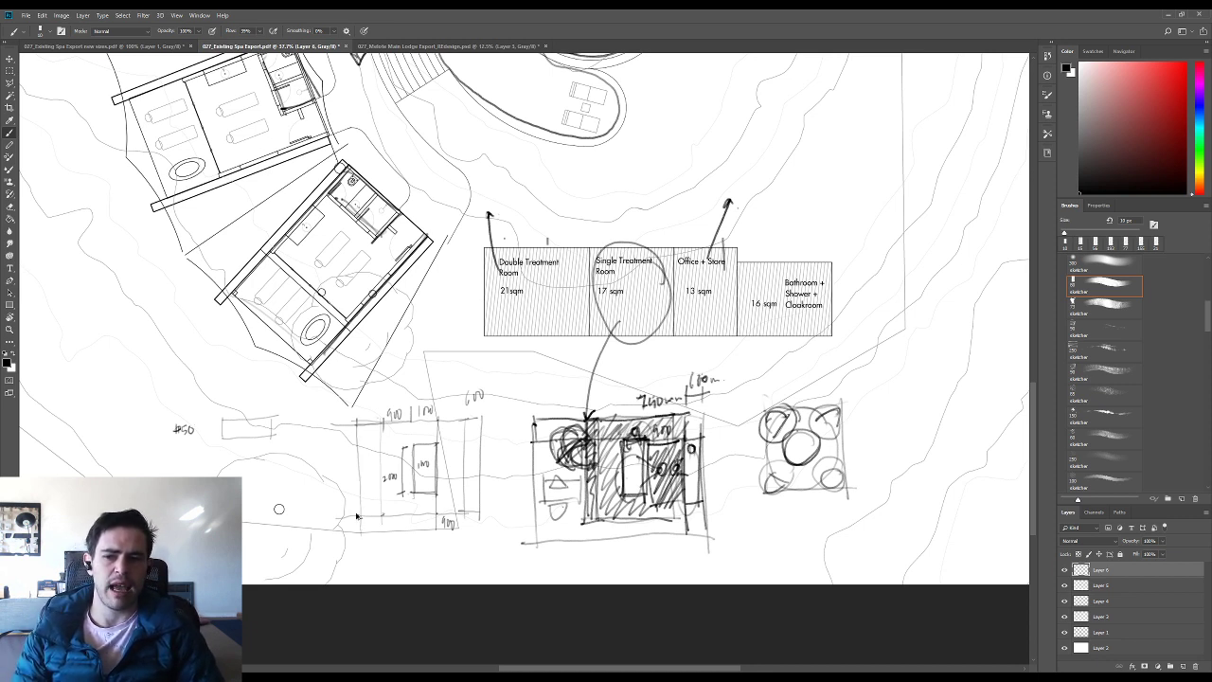
{"action": "key", "text": "ctrl+z"}
{"action": "left_click_drag", "start_coordinate": [355, 422], "coordinate": [356, 539]}
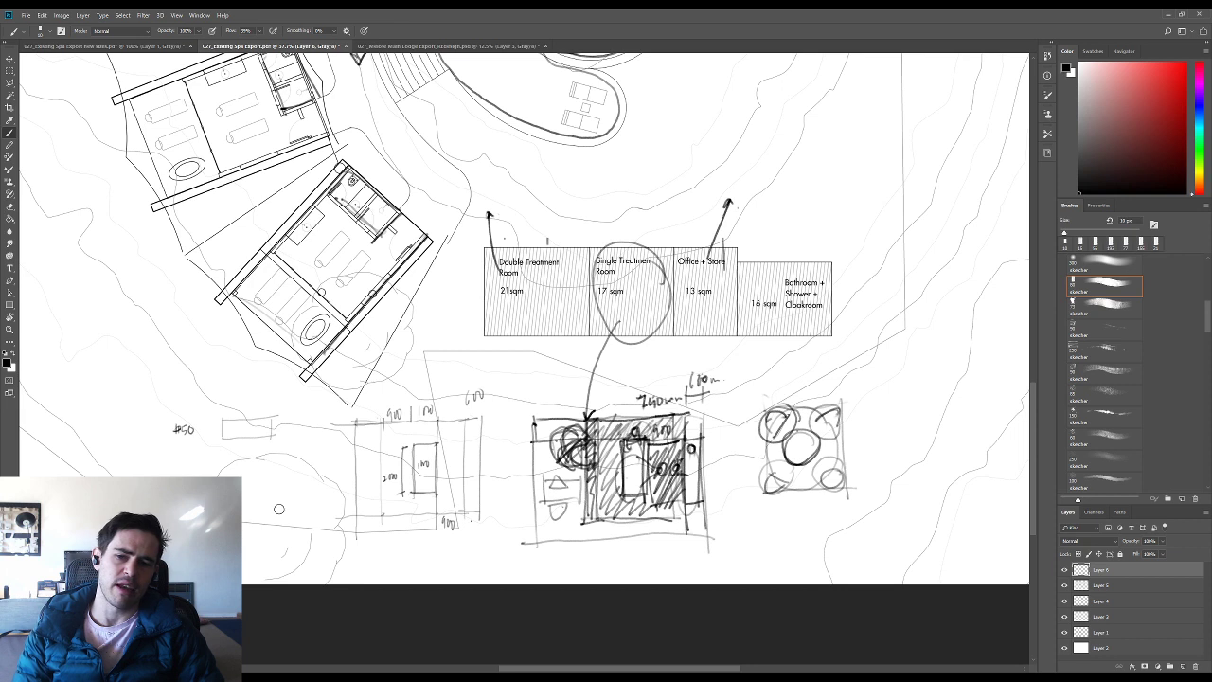
{"action": "left_click_drag", "start_coordinate": [483, 513], "coordinate": [339, 517]}
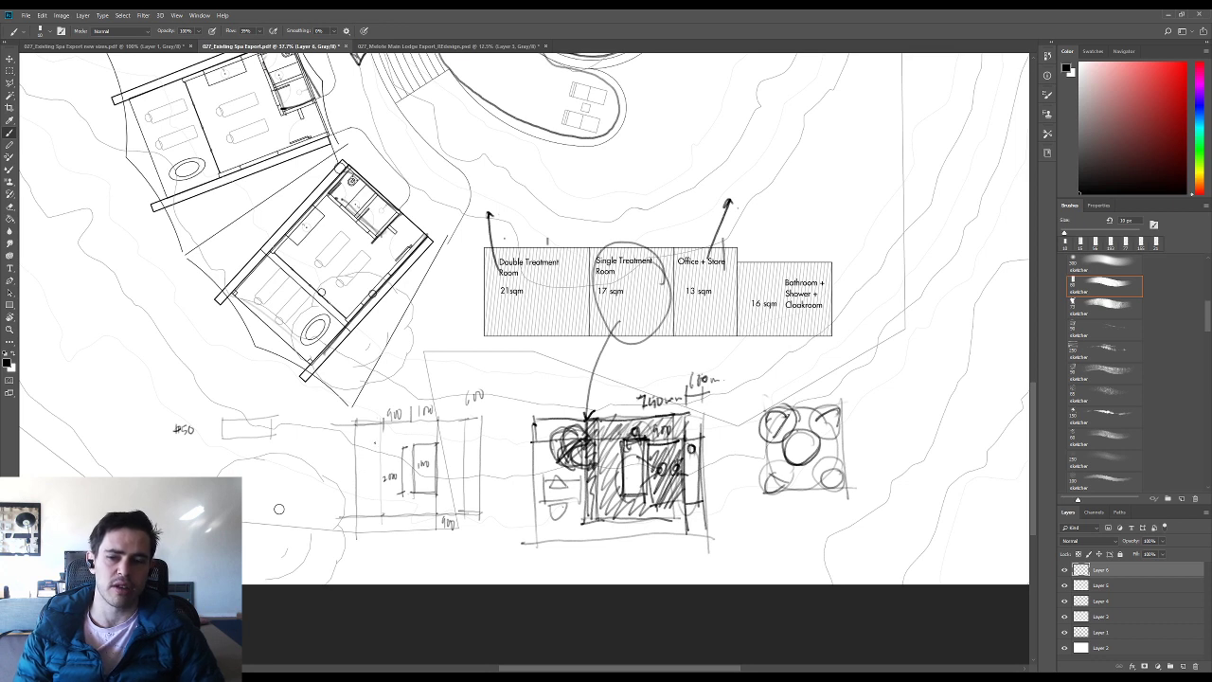
{"action": "left_click", "coordinate": [371, 465]}
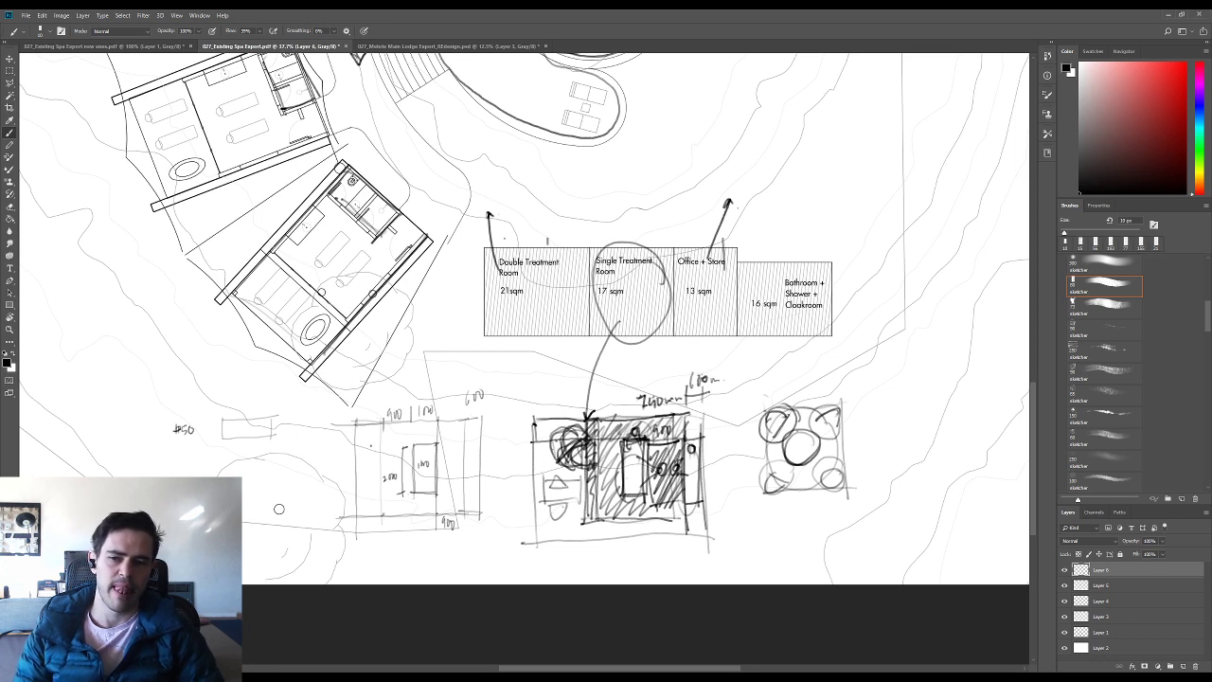
{"action": "left_click", "coordinate": [366, 486]}
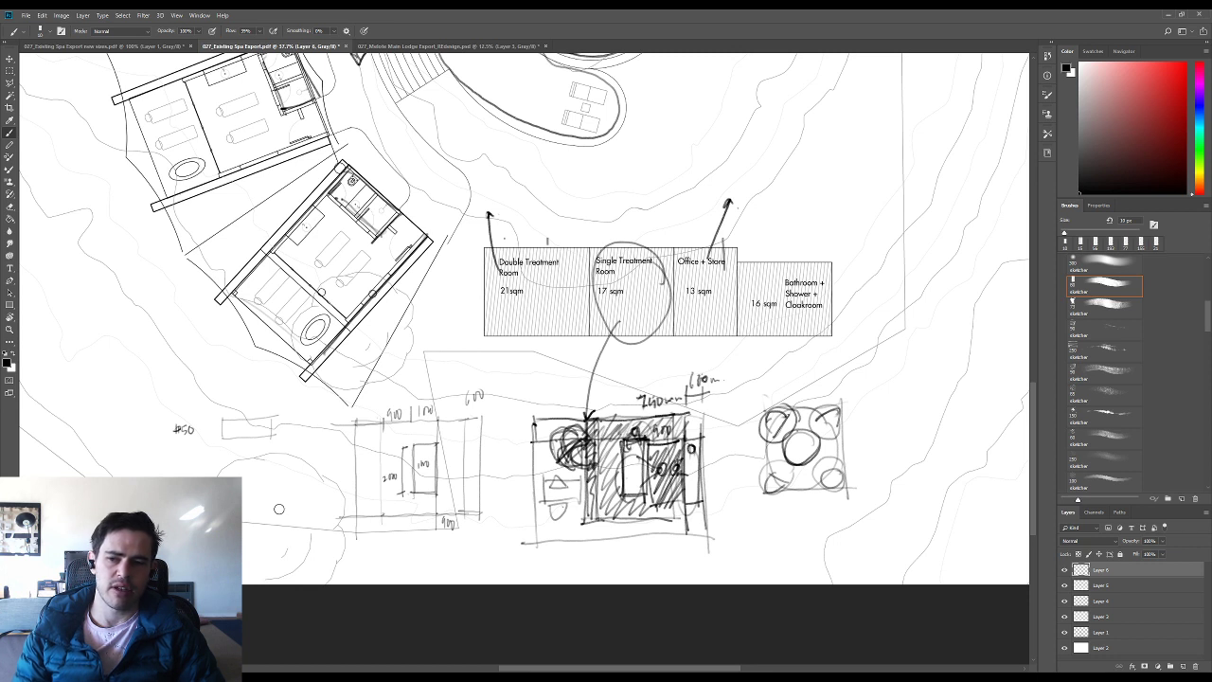
- Sketch a chair on each long side of the small desk and dimension both chair spaces as 600
{"action": "mouse_move", "coordinate": [236, 414]}
{"action": "left_mouse_down"}
{"action": "mouse_move", "coordinate": [256, 412]}
{"action": "mouse_move", "coordinate": [254, 445]}
{"action": "left_mouse_up"}
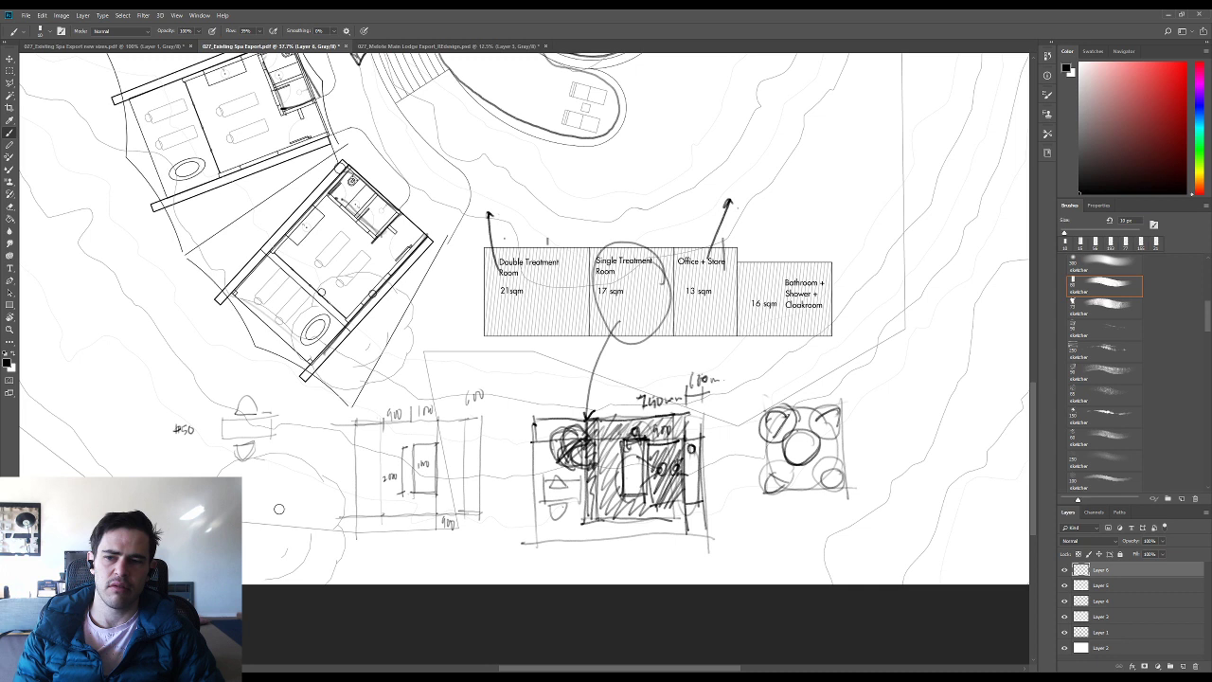
{"action": "left_click_drag", "start_coordinate": [266, 390], "coordinate": [266, 416]}
{"action": "left_click_drag", "start_coordinate": [261, 392], "coordinate": [286, 406]}
{"action": "left_click_drag", "start_coordinate": [293, 397], "coordinate": [292, 405]}
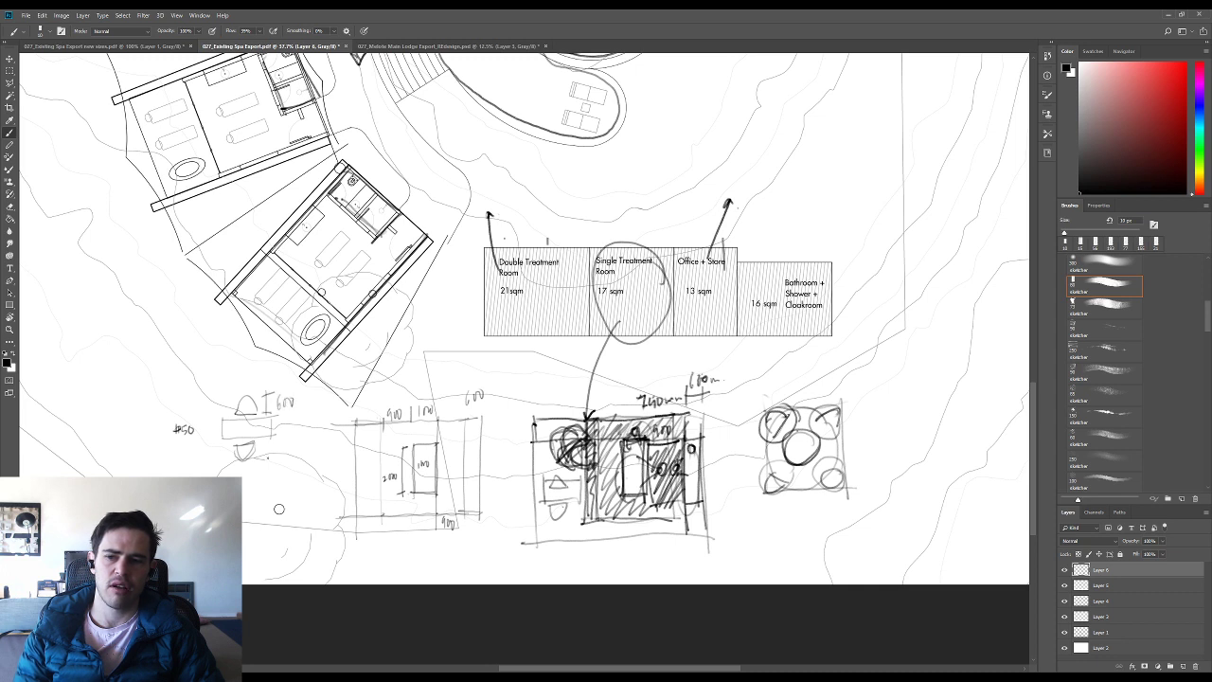
{"action": "left_click_drag", "start_coordinate": [269, 447], "coordinate": [269, 459]}
{"action": "left_click_drag", "start_coordinate": [276, 447], "coordinate": [281, 457]}
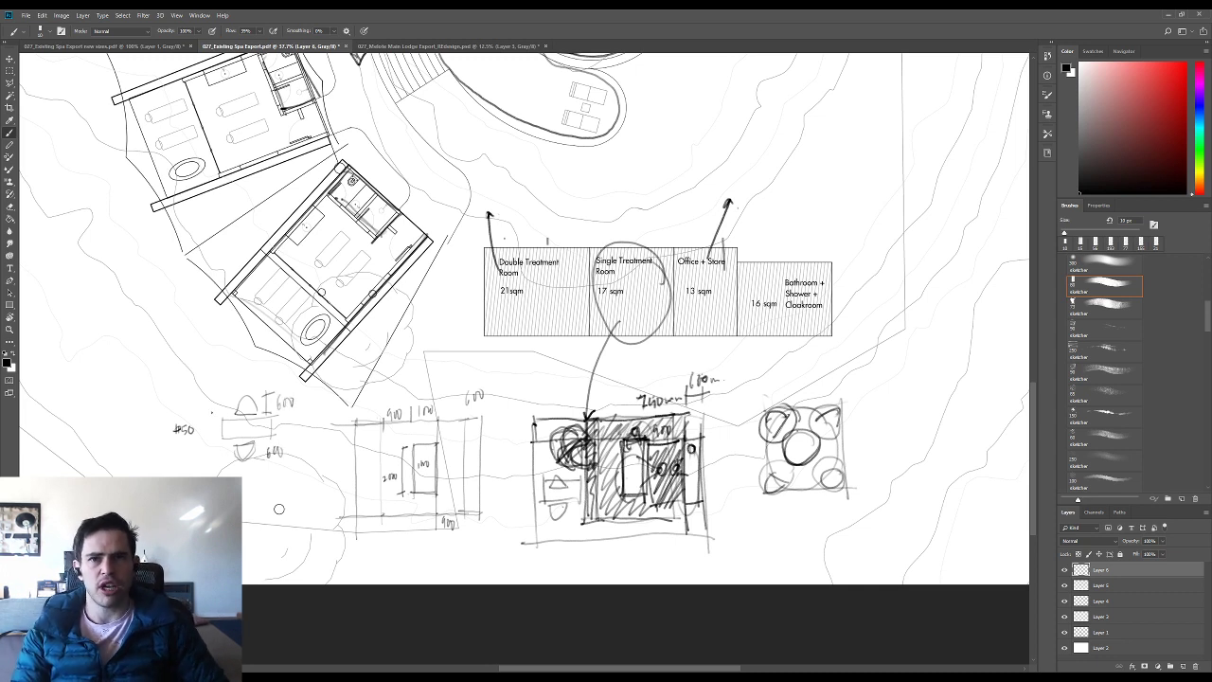
- Draw a horizontal dimension line above the desk and chairs and label it 1300
{"action": "left_click_drag", "start_coordinate": [229, 362], "coordinate": [230, 417]}
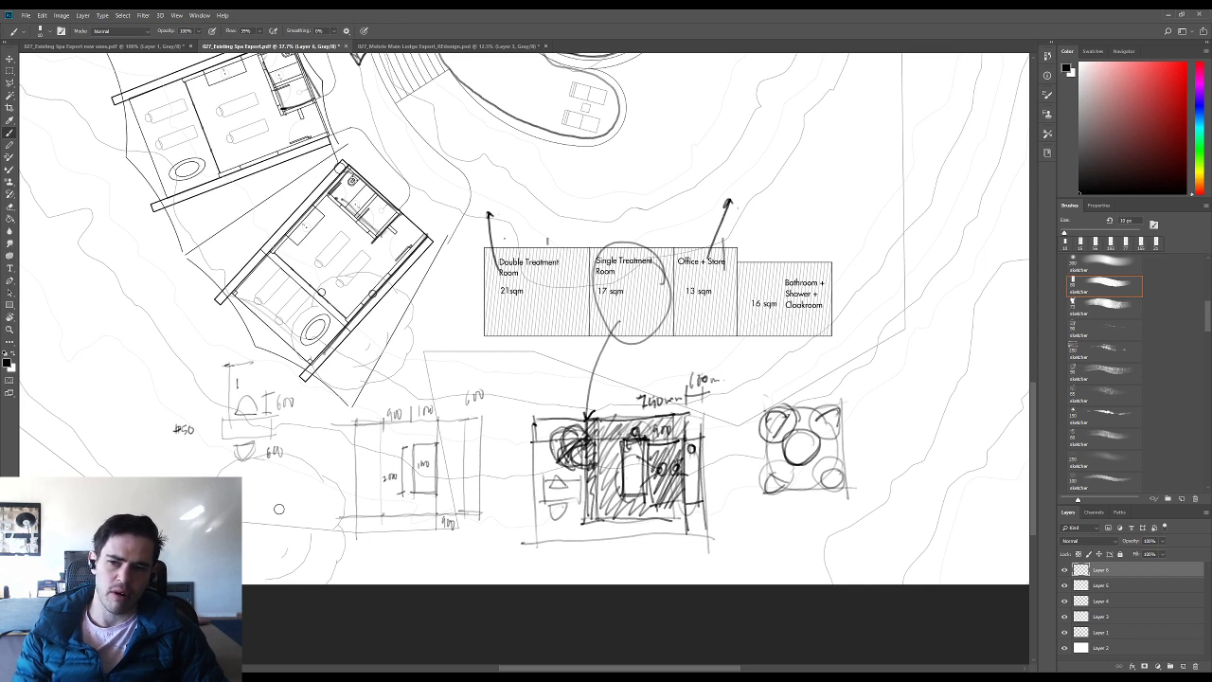
{"action": "left_click_drag", "start_coordinate": [242, 375], "coordinate": [246, 385]}
{"action": "left_click_drag", "start_coordinate": [248, 376], "coordinate": [254, 383]}
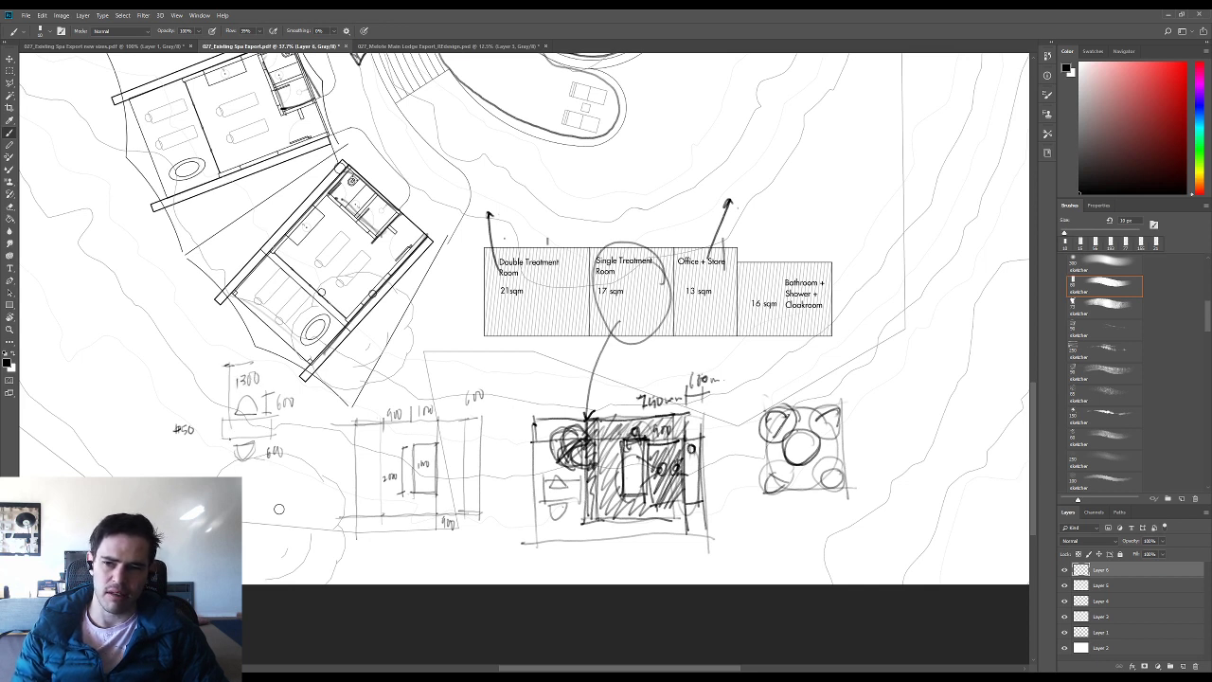
- Add width dimensions below the desk sketch and dimension the outermost strip of the room plan
{"action": "left_click_drag", "start_coordinate": [229, 436], "coordinate": [230, 477]}
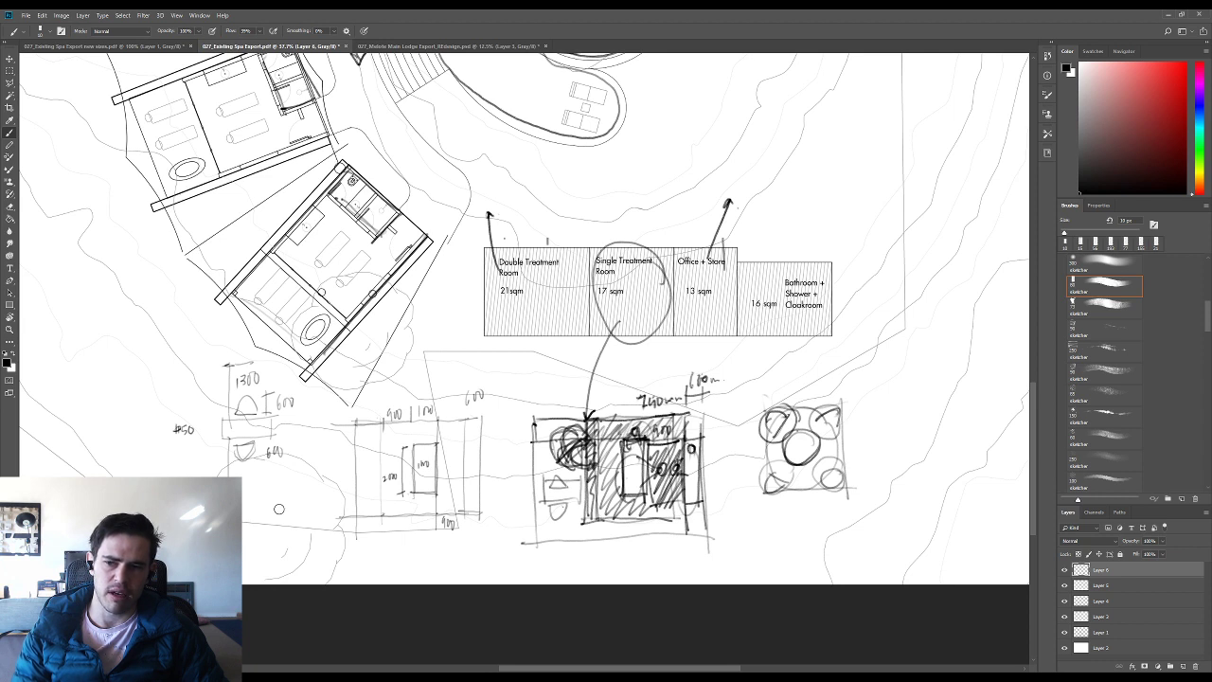
{"action": "left_click_drag", "start_coordinate": [218, 466], "coordinate": [217, 467]}
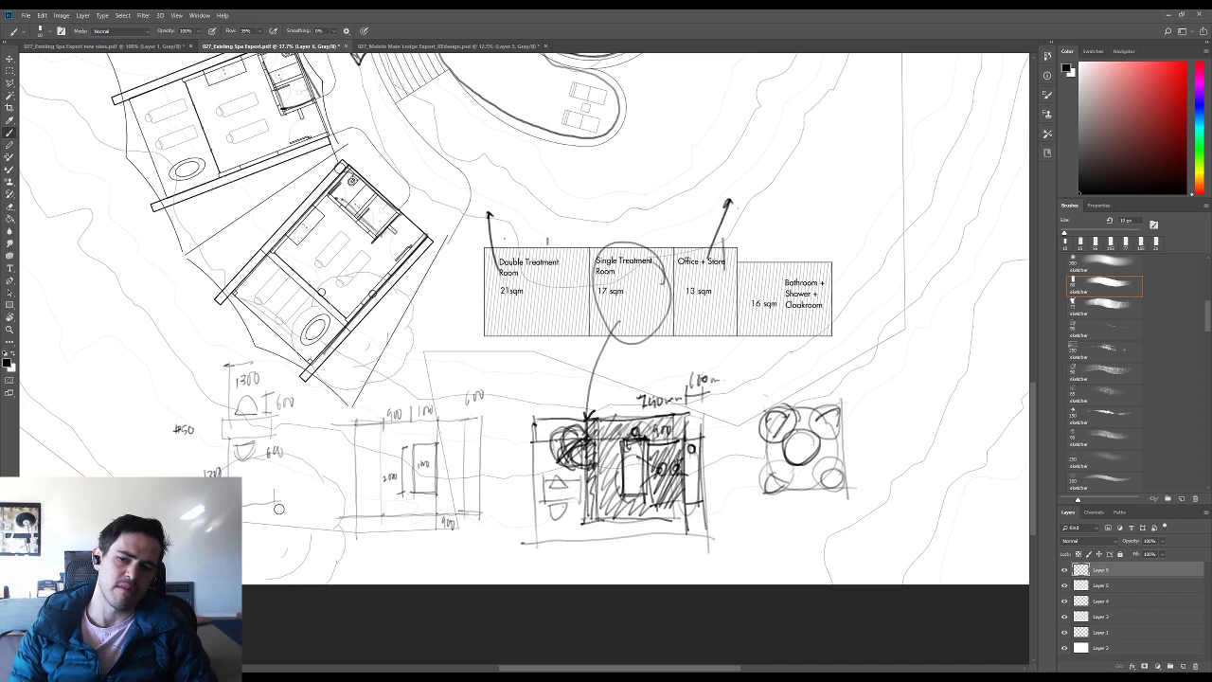
{"action": "left_click_drag", "start_coordinate": [243, 495], "coordinate": [243, 507]}
{"action": "left_click_drag", "start_coordinate": [249, 497], "coordinate": [256, 499]}
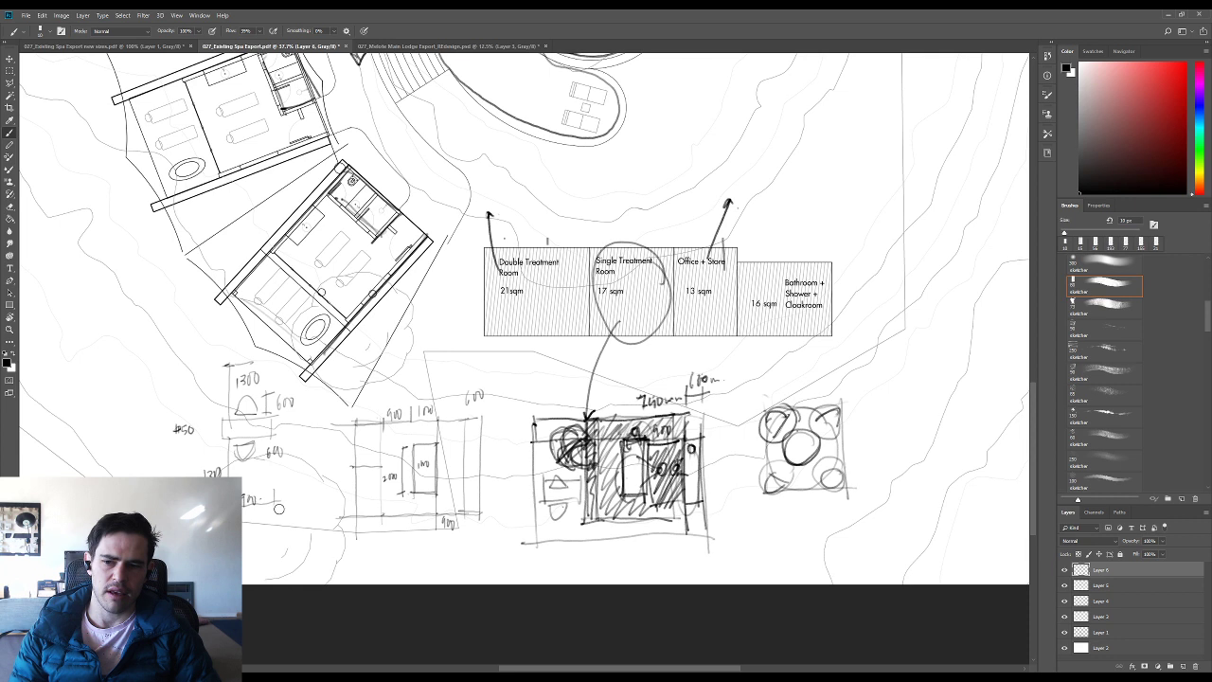
{"action": "left_click_drag", "start_coordinate": [381, 466], "coordinate": [381, 481]}
{"action": "mouse_move", "coordinate": [382, 479]}
{"action": "left_mouse_down"}
{"action": "mouse_move", "coordinate": [356, 481]}
{"action": "mouse_move", "coordinate": [372, 464]}
{"action": "left_mouse_up"}
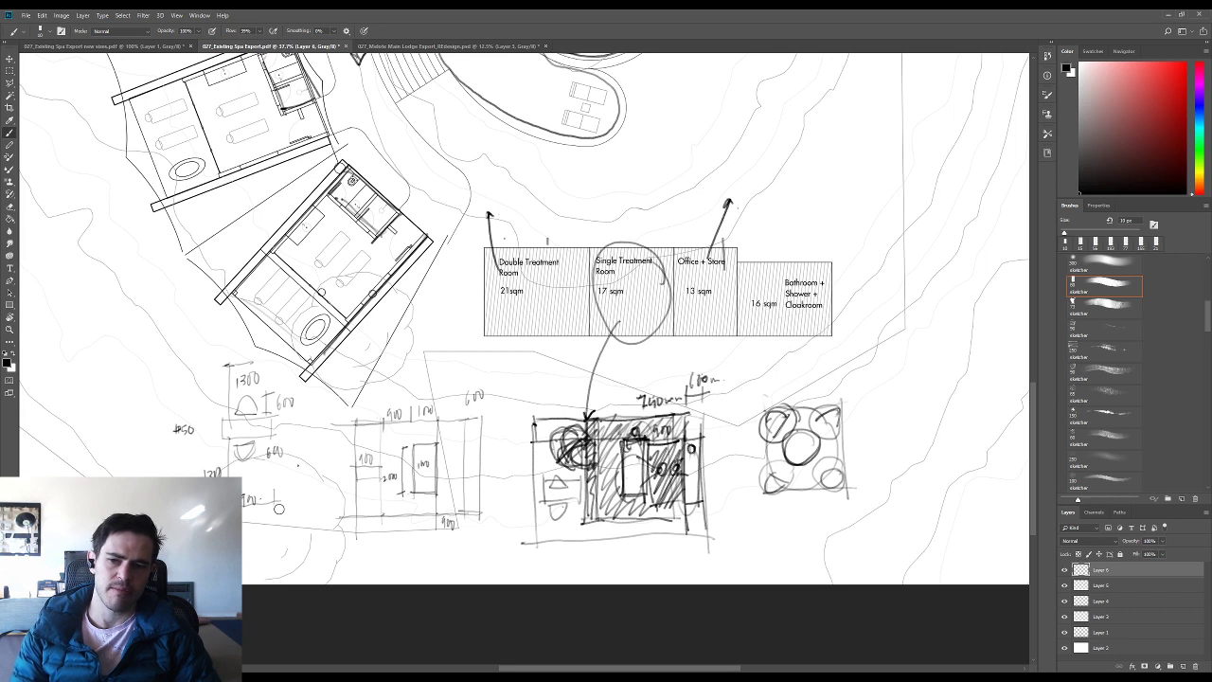
- Sketch an angled square armchair above the desk sketch with a small round side table next to it
{"action": "left_click_drag", "start_coordinate": [175, 348], "coordinate": [152, 380]}
{"action": "mouse_move", "coordinate": [154, 378]}
{"action": "left_mouse_down"}
{"action": "mouse_move", "coordinate": [126, 353]}
{"action": "mouse_move", "coordinate": [148, 331]}
{"action": "left_mouse_up"}
{"action": "mouse_move", "coordinate": [146, 331]}
{"action": "left_mouse_down"}
{"action": "mouse_move", "coordinate": [129, 350]}
{"action": "mouse_move", "coordinate": [147, 331]}
{"action": "left_mouse_up"}
{"action": "mouse_move", "coordinate": [147, 330]}
{"action": "left_mouse_down"}
{"action": "mouse_move", "coordinate": [183, 347]}
{"action": "mouse_move", "coordinate": [152, 377]}
{"action": "left_mouse_up"}
{"action": "mouse_move", "coordinate": [124, 364]}
{"action": "left_mouse_down"}
{"action": "mouse_move", "coordinate": [157, 330]}
{"action": "mouse_move", "coordinate": [164, 344]}
{"action": "mouse_move", "coordinate": [151, 336]}
{"action": "left_mouse_up"}
{"action": "mouse_move", "coordinate": [153, 337]}
{"action": "left_mouse_down"}
{"action": "mouse_move", "coordinate": [136, 357]}
{"action": "mouse_move", "coordinate": [163, 380]}
{"action": "left_mouse_up"}
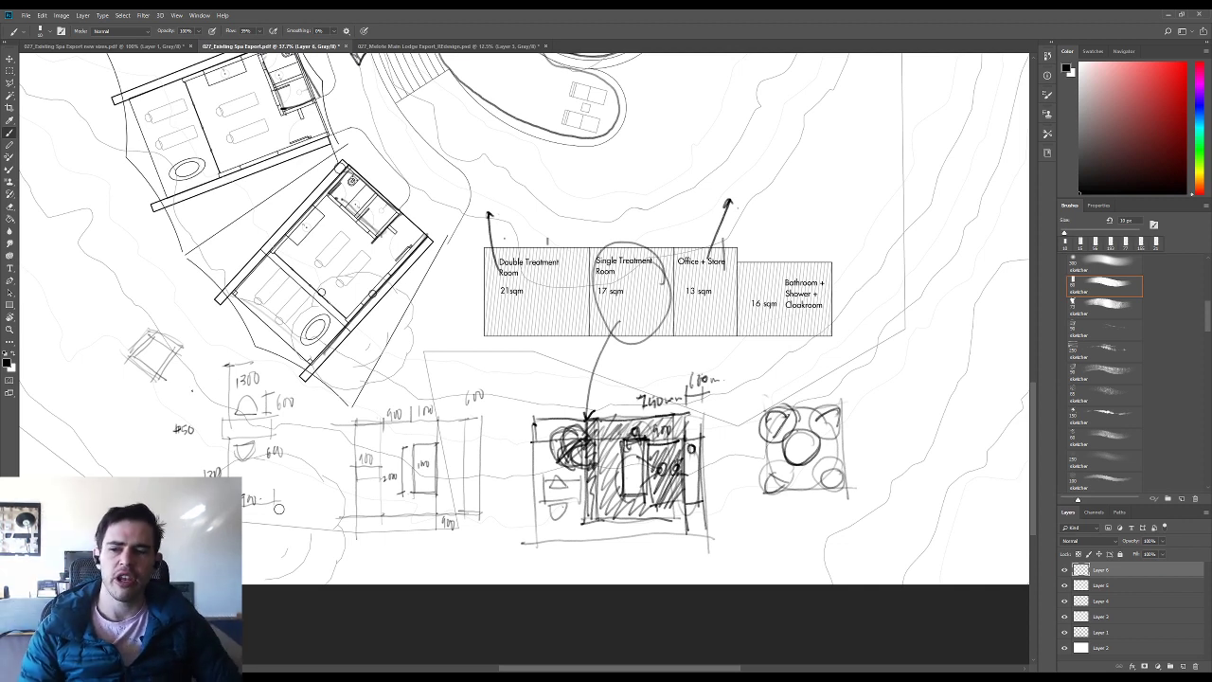
{"action": "mouse_move", "coordinate": [178, 364]}
{"action": "left_mouse_down"}
{"action": "mouse_move", "coordinate": [190, 373]}
{"action": "mouse_move", "coordinate": [176, 366]}
{"action": "left_mouse_up"}
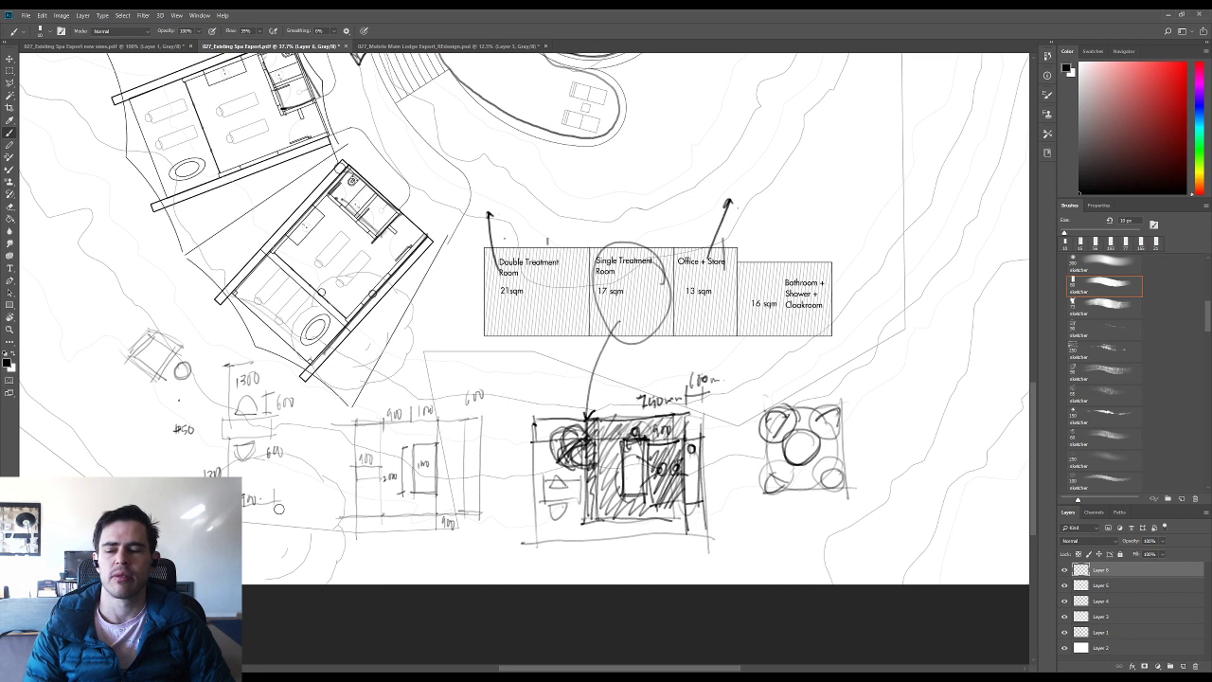
- Dimension the armchair as 1000 by 1000 and the side table as 450, and sketch a seated figure over them
{"action": "mouse_move", "coordinate": [163, 312]}
{"action": "left_mouse_down"}
{"action": "mouse_move", "coordinate": [155, 322]}
{"action": "mouse_move", "coordinate": [186, 346]}
{"action": "mouse_move", "coordinate": [191, 313]}
{"action": "mouse_move", "coordinate": [114, 345]}
{"action": "left_mouse_up"}
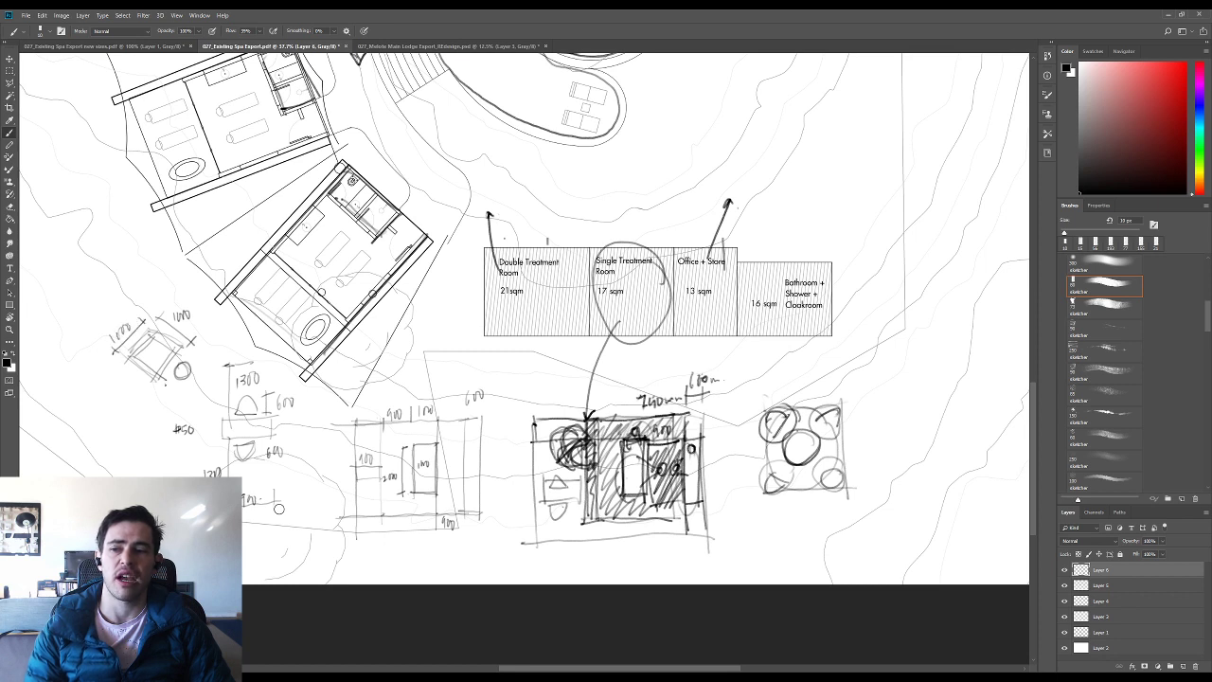
{"action": "mouse_move", "coordinate": [185, 348]}
{"action": "left_mouse_down"}
{"action": "mouse_move", "coordinate": [200, 364]}
{"action": "mouse_move", "coordinate": [211, 339]}
{"action": "mouse_move", "coordinate": [181, 368]}
{"action": "mouse_move", "coordinate": [189, 382]}
{"action": "left_mouse_up"}
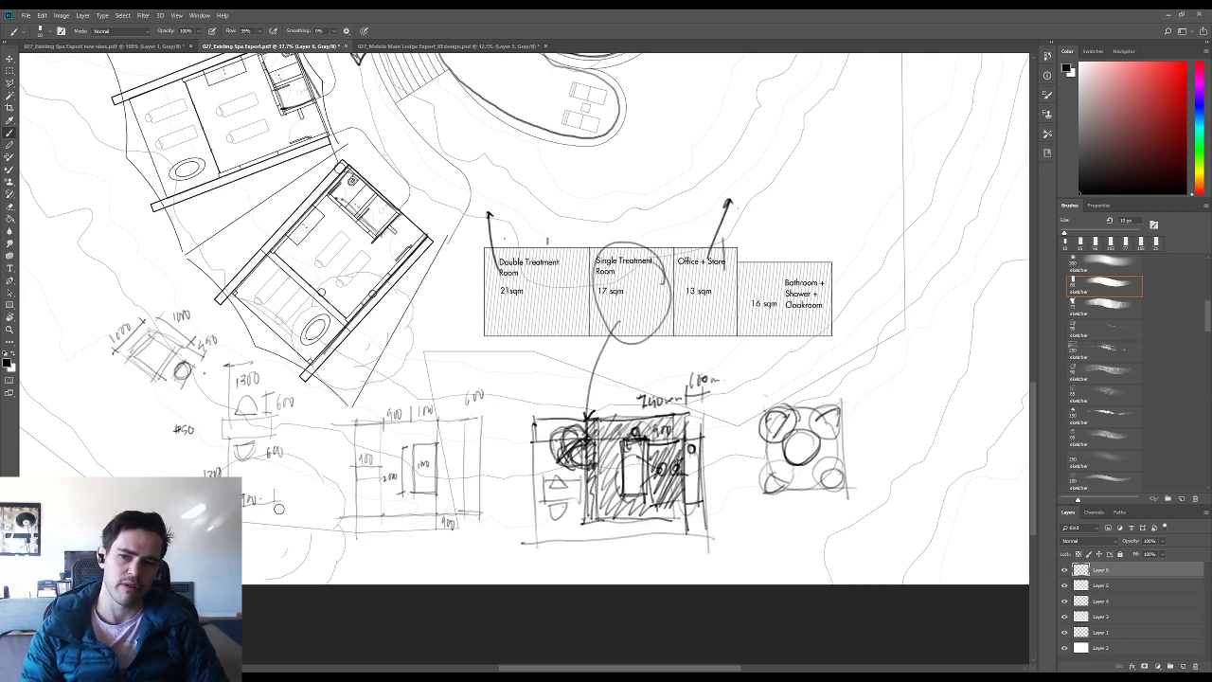
{"action": "mouse_move", "coordinate": [201, 370]}
{"action": "left_mouse_down"}
{"action": "mouse_move", "coordinate": [180, 379]}
{"action": "mouse_move", "coordinate": [195, 388]}
{"action": "mouse_move", "coordinate": [165, 349]}
{"action": "mouse_move", "coordinate": [180, 367]}
{"action": "left_mouse_up"}
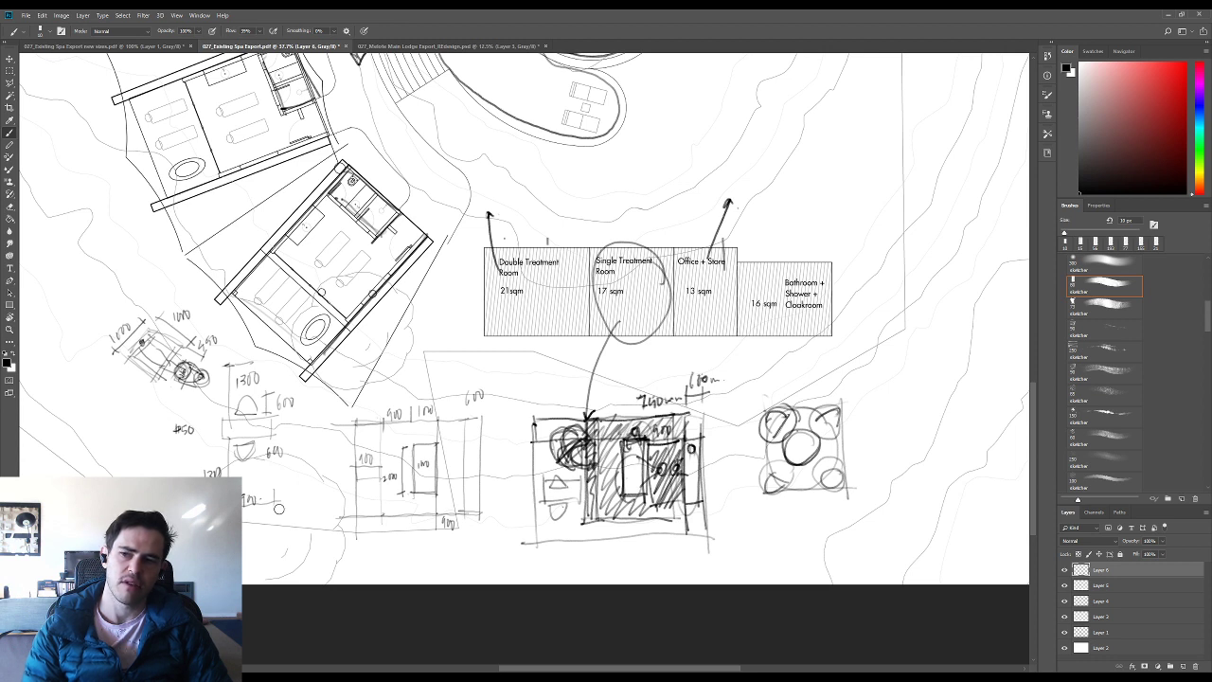
{"action": "mouse_move", "coordinate": [149, 345]}
{"action": "left_mouse_down"}
{"action": "mouse_move", "coordinate": [158, 322]}
{"action": "mouse_move", "coordinate": [131, 343]}
{"action": "left_mouse_up"}
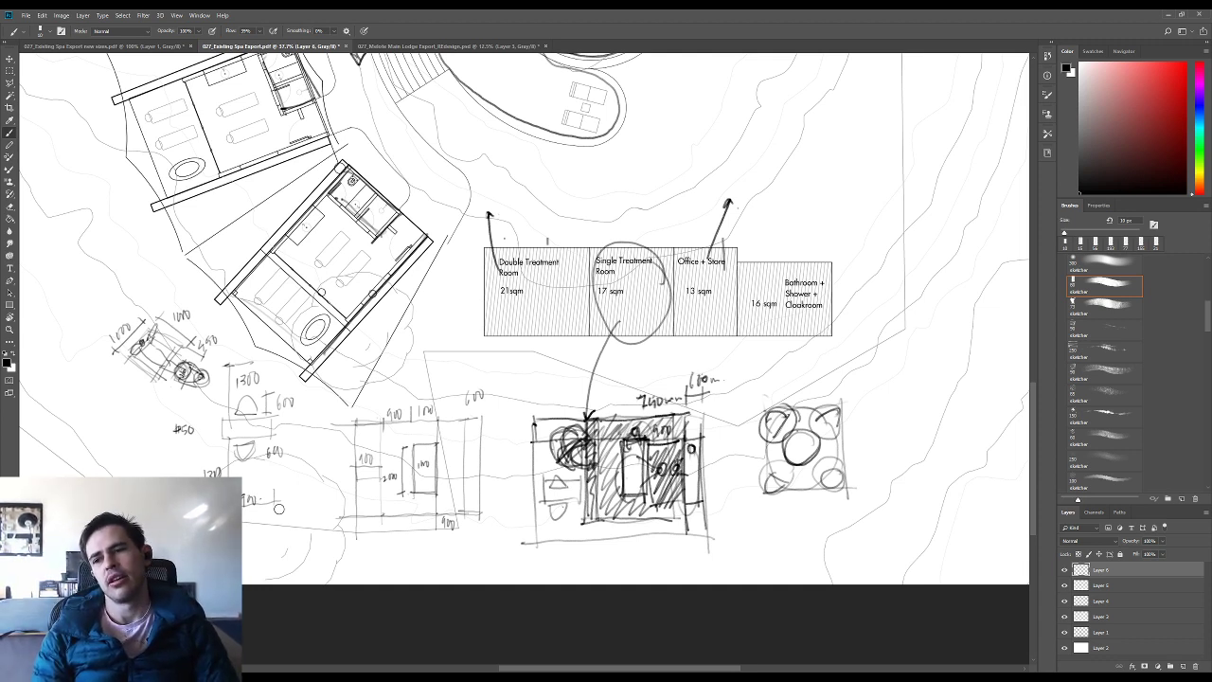
- Dimension the clearance beside the small side table and draw an overall angled dimension line above the armchair sketch, labelled 2500
{"action": "mouse_move", "coordinate": [203, 373]}
{"action": "left_mouse_down"}
{"action": "mouse_move", "coordinate": [204, 386]}
{"action": "mouse_move", "coordinate": [226, 360]}
{"action": "left_mouse_up"}
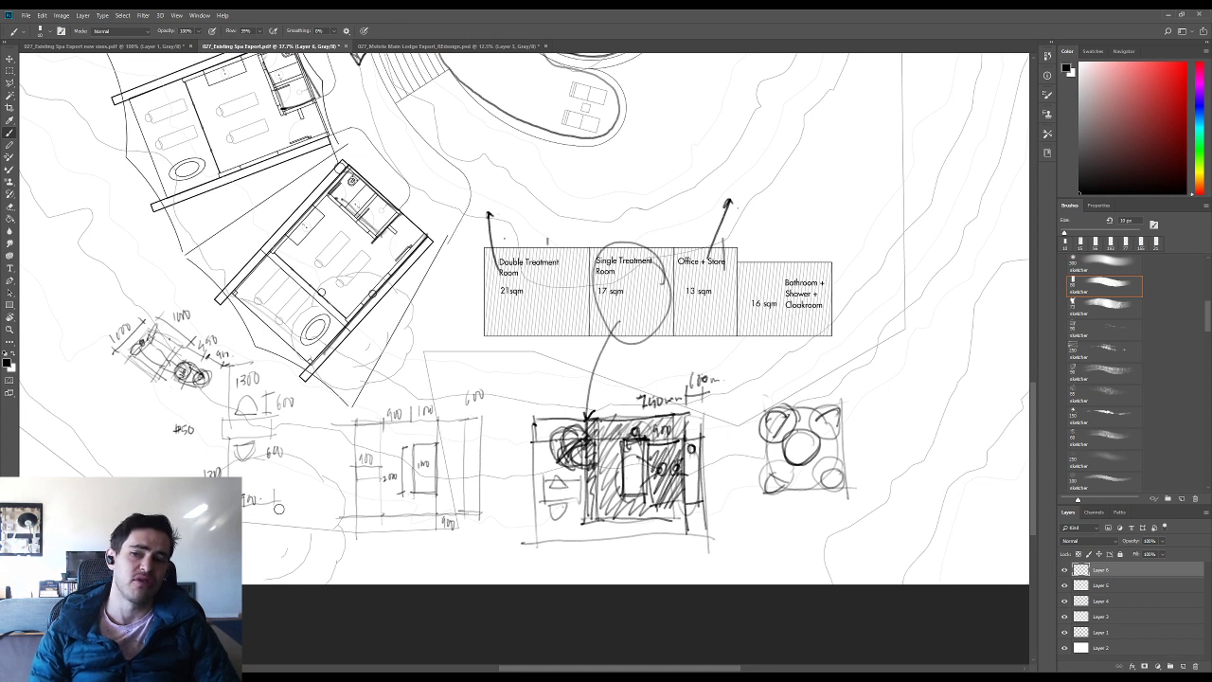
{"action": "left_click_drag", "start_coordinate": [174, 288], "coordinate": [250, 346]}
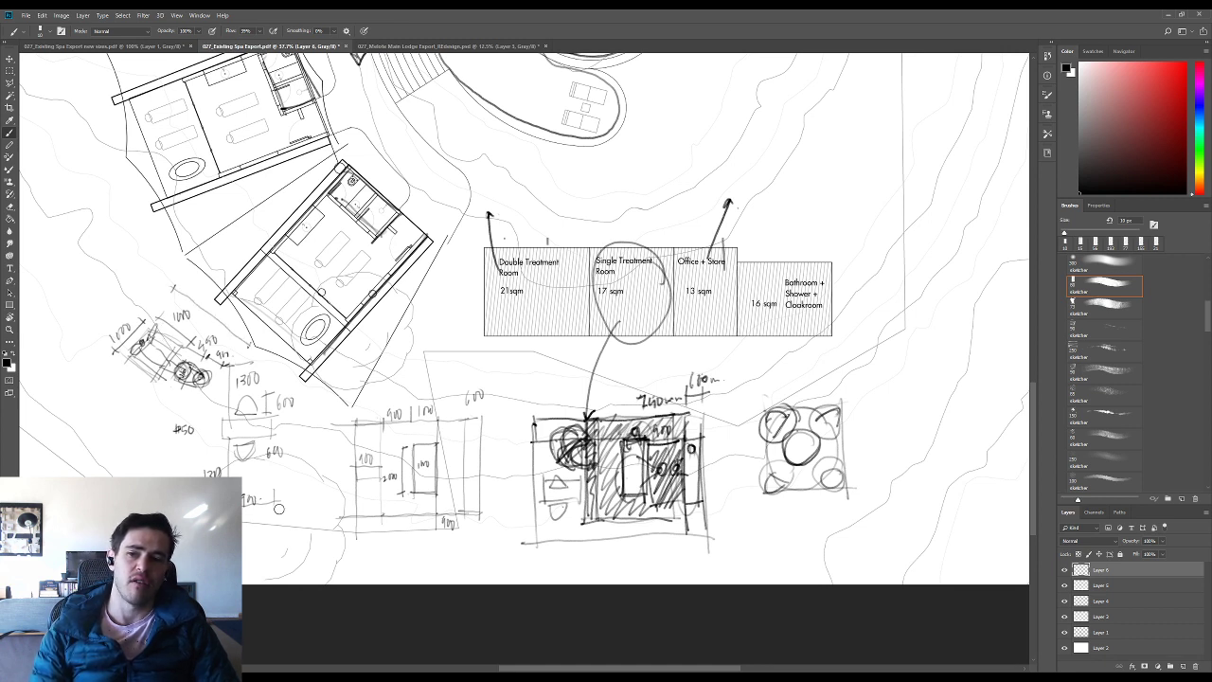
{"action": "left_click_drag", "start_coordinate": [118, 289], "coordinate": [146, 282]}
{"action": "left_click", "coordinate": [129, 371]}
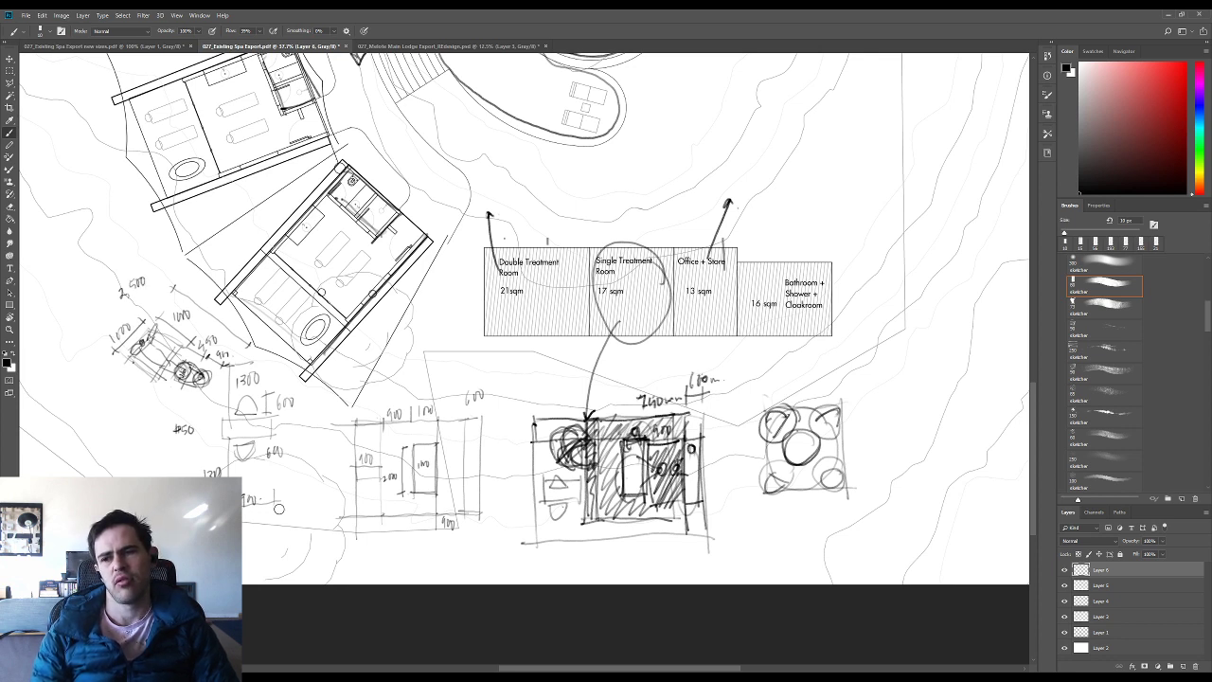
- Cross out the side-table clearance and the 2500 total, write 750 and 2250 instead, and box the 2250
{"action": "left_click_drag", "start_coordinate": [219, 358], "coordinate": [240, 340]}
{"action": "mouse_move", "coordinate": [121, 294]}
{"action": "left_mouse_down"}
{"action": "mouse_move", "coordinate": [158, 272]}
{"action": "mouse_move", "coordinate": [106, 277]}
{"action": "mouse_move", "coordinate": [114, 272]}
{"action": "left_mouse_up"}
{"action": "left_click_drag", "start_coordinate": [111, 259], "coordinate": [125, 254]}
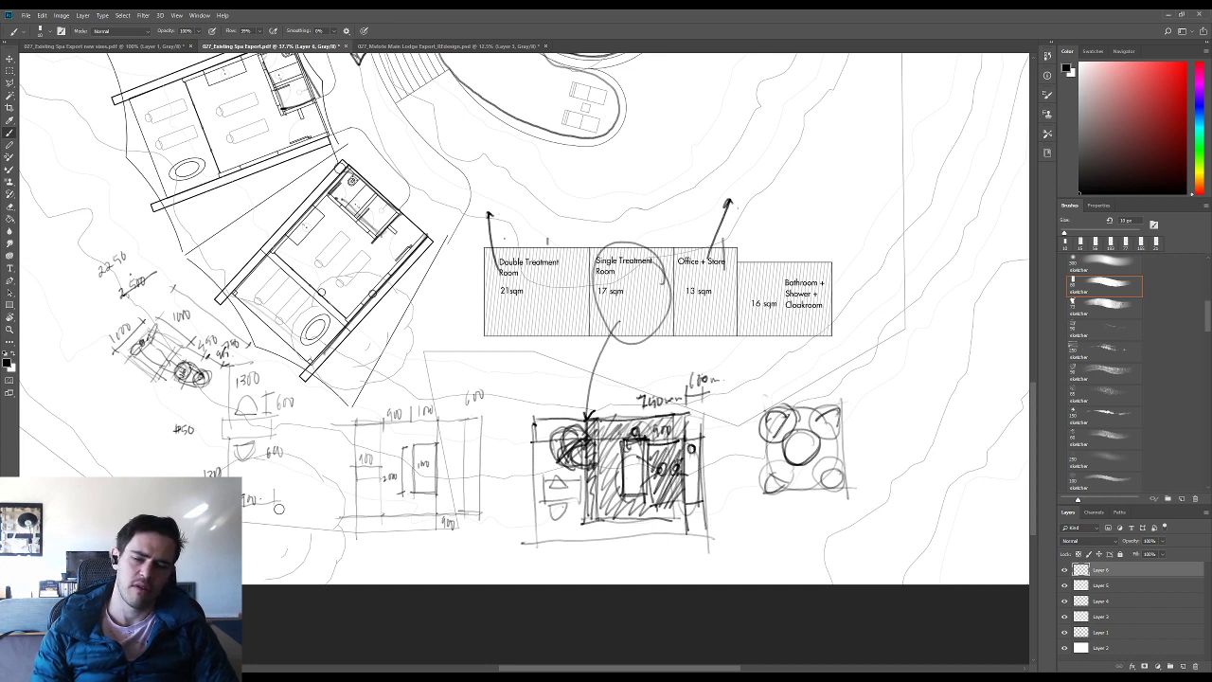
{"action": "mouse_move", "coordinate": [127, 245]}
{"action": "left_mouse_down"}
{"action": "mouse_move", "coordinate": [93, 285]}
{"action": "mouse_move", "coordinate": [129, 244]}
{"action": "left_mouse_up"}
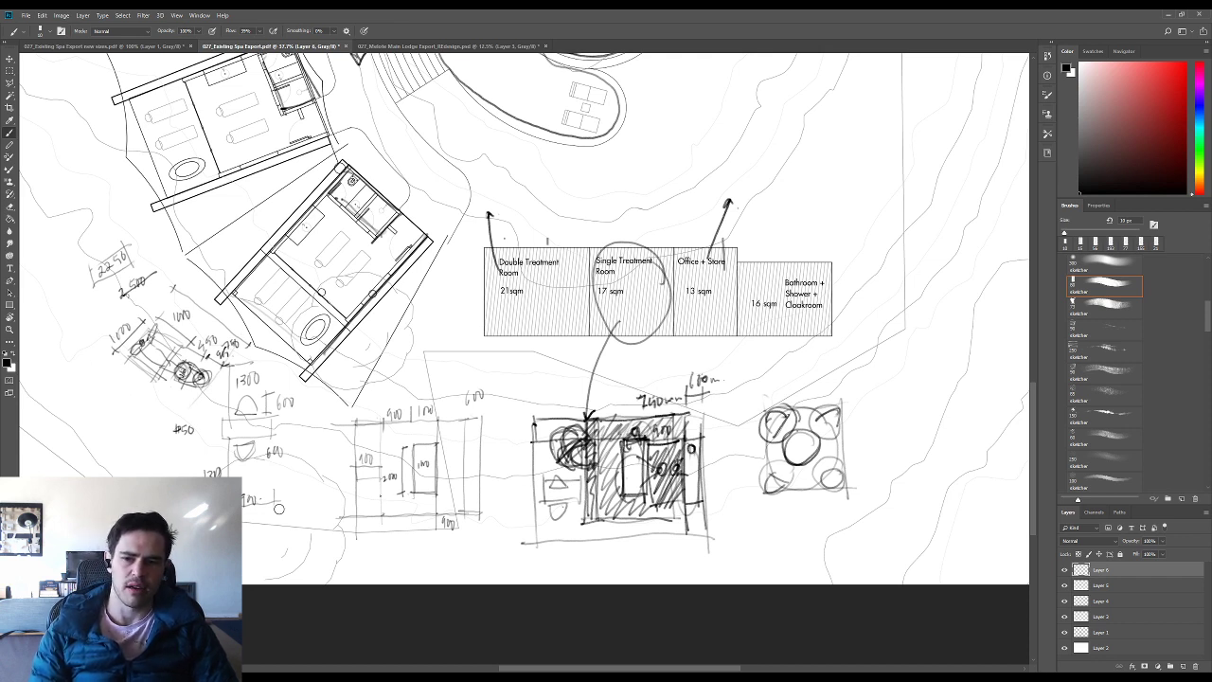
- Sketch a small desk with a chair on either side in the left strip of the dimensioned room plan
{"action": "left_click_drag", "start_coordinate": [382, 466], "coordinate": [365, 490]}
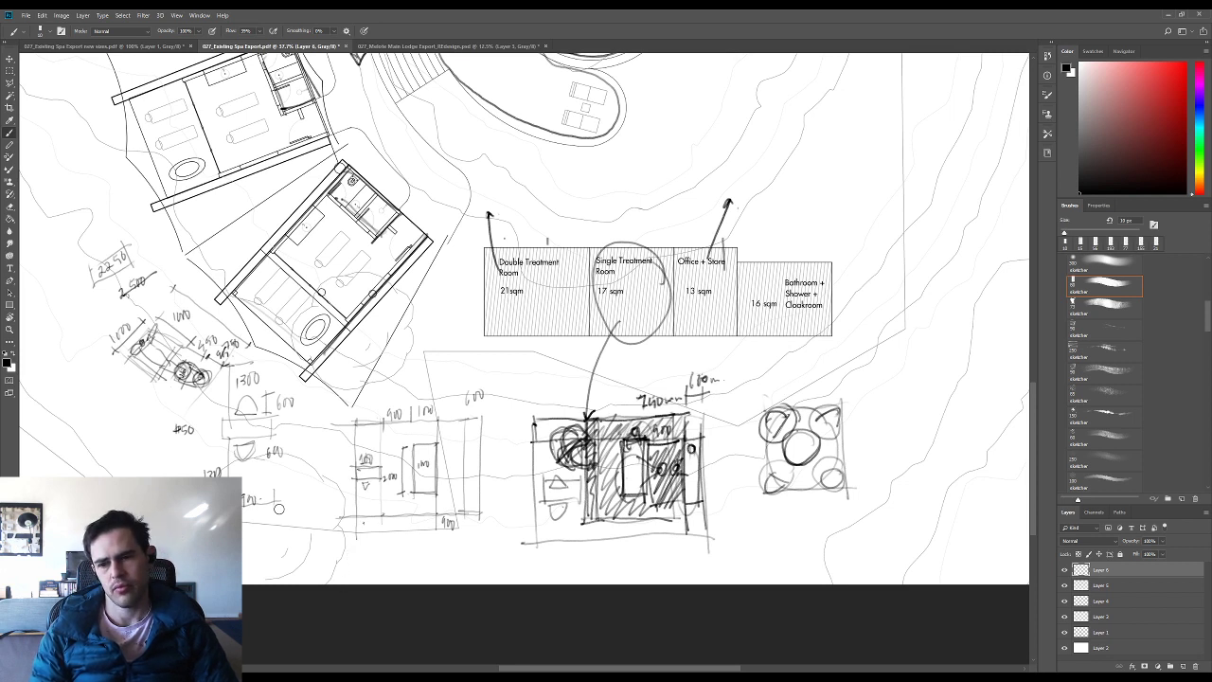
{"action": "left_click", "coordinate": [366, 497]}
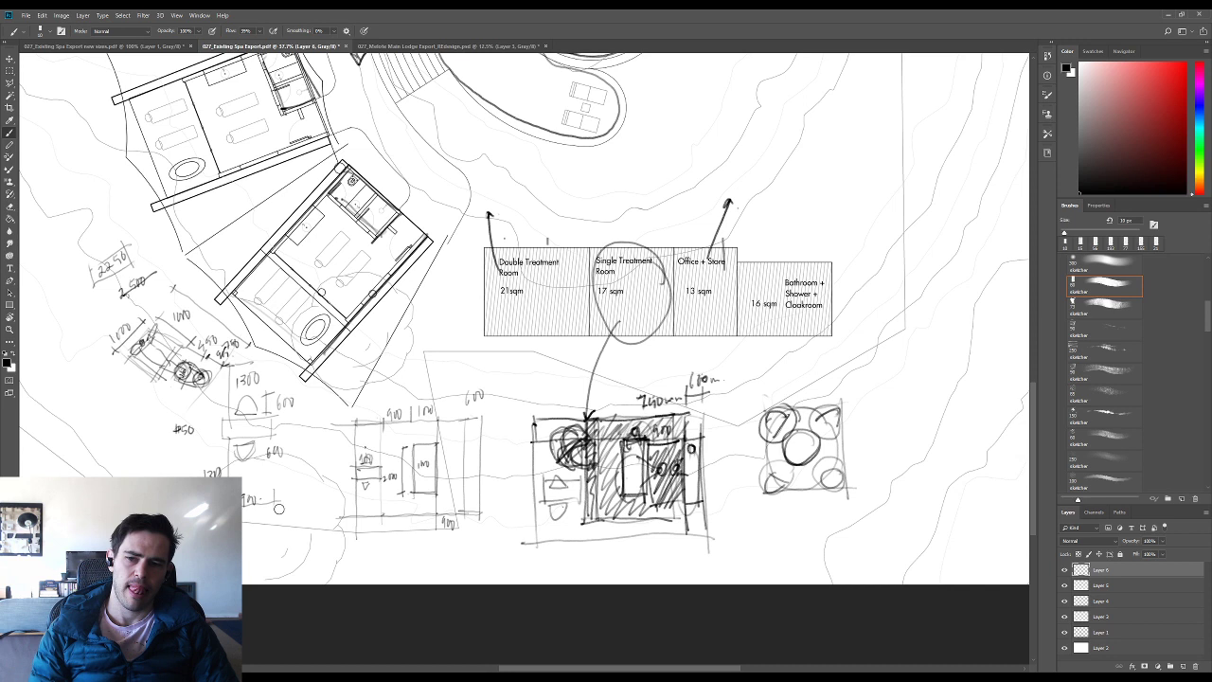
- Draw vertical lines inside the right strip and beyond the left edge of the room plan, and dimension the left strip's width
{"action": "left_click_drag", "start_coordinate": [468, 420], "coordinate": [467, 519]}
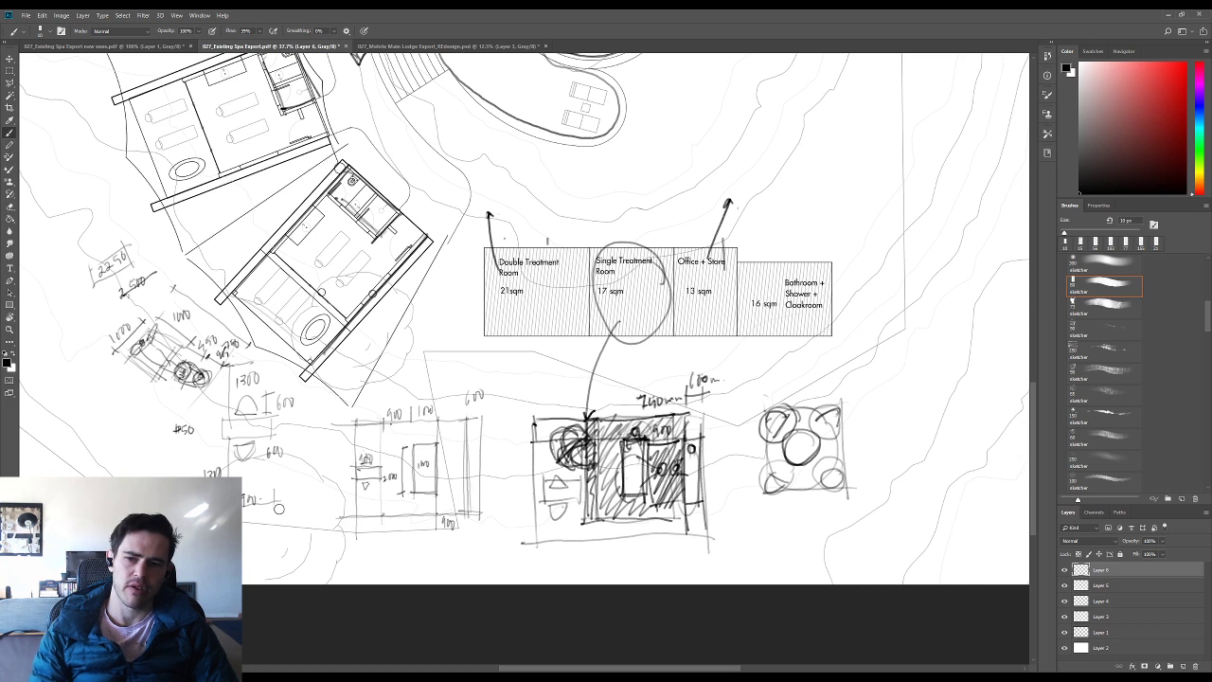
{"action": "left_click_drag", "start_coordinate": [383, 432], "coordinate": [388, 515]}
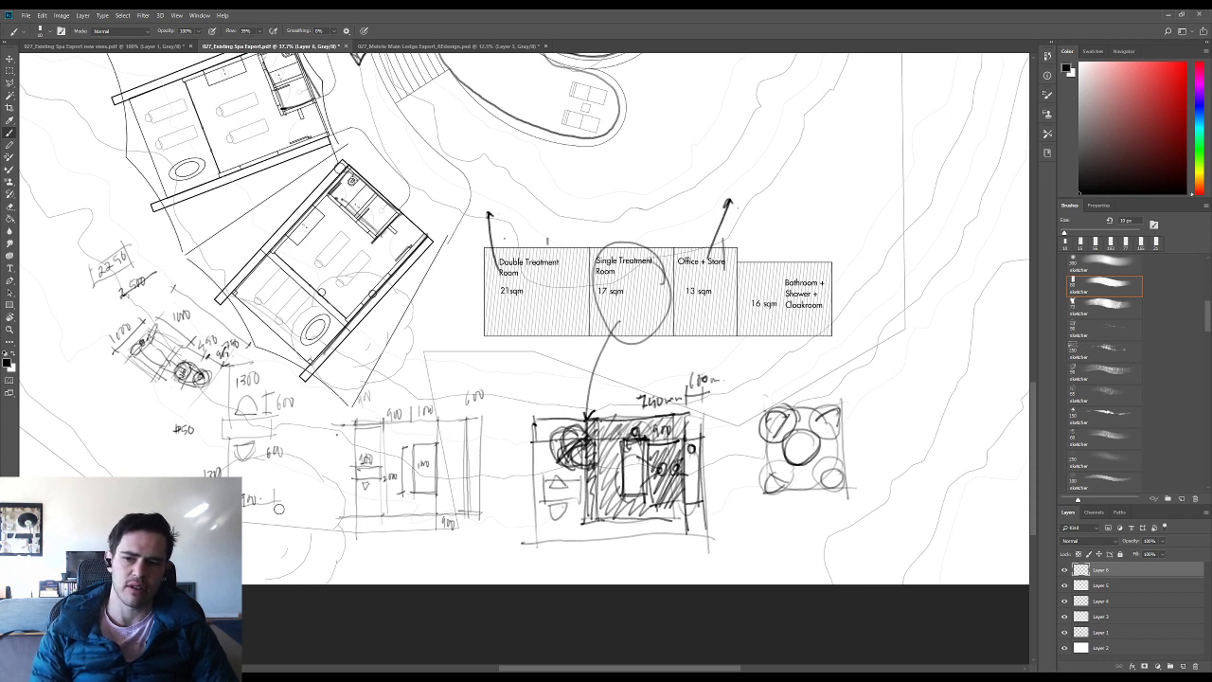
{"action": "left_click_drag", "start_coordinate": [338, 425], "coordinate": [339, 500]}
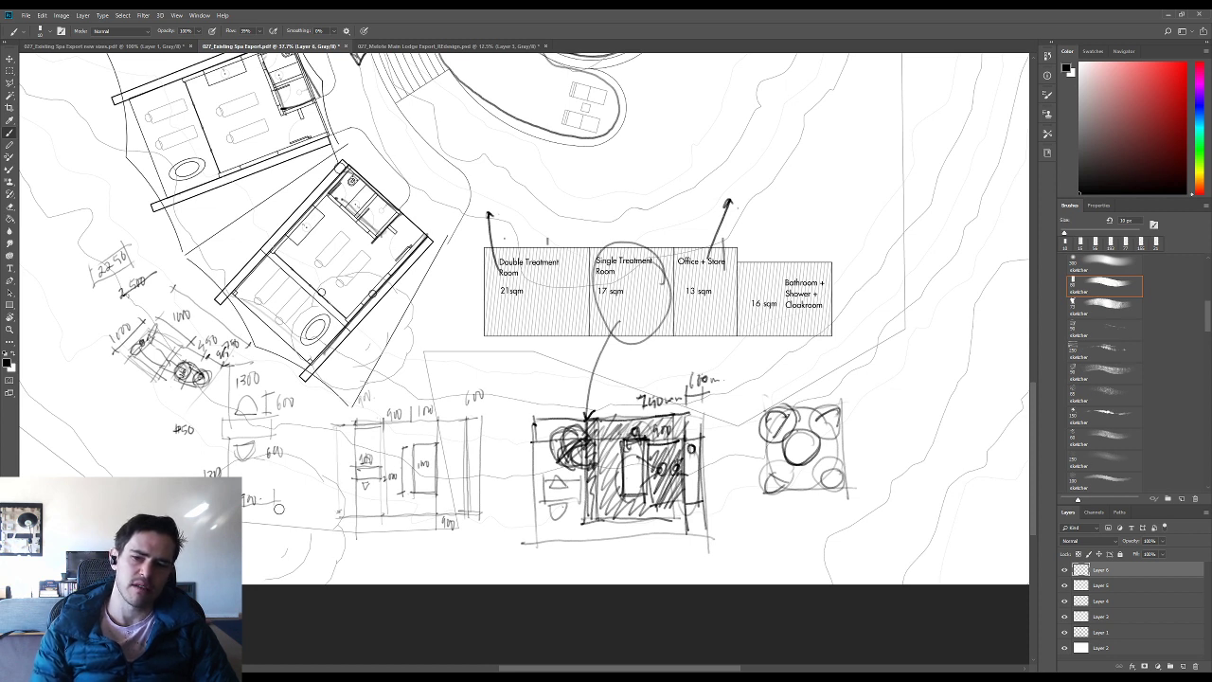
- Retrace the vertical line beside the treatment bed and label the clearance between it and the right strip 750
{"action": "mouse_move", "coordinate": [415, 445]}
{"action": "left_mouse_down"}
{"action": "mouse_move", "coordinate": [435, 445]}
{"action": "mouse_move", "coordinate": [434, 493]}
{"action": "mouse_move", "coordinate": [415, 491]}
{"action": "left_mouse_up"}
{"action": "mouse_move", "coordinate": [434, 422]}
{"action": "left_mouse_down"}
{"action": "mouse_move", "coordinate": [434, 447]}
{"action": "mouse_move", "coordinate": [460, 433]}
{"action": "left_mouse_up"}
{"action": "left_click_drag", "start_coordinate": [436, 495], "coordinate": [437, 523]}
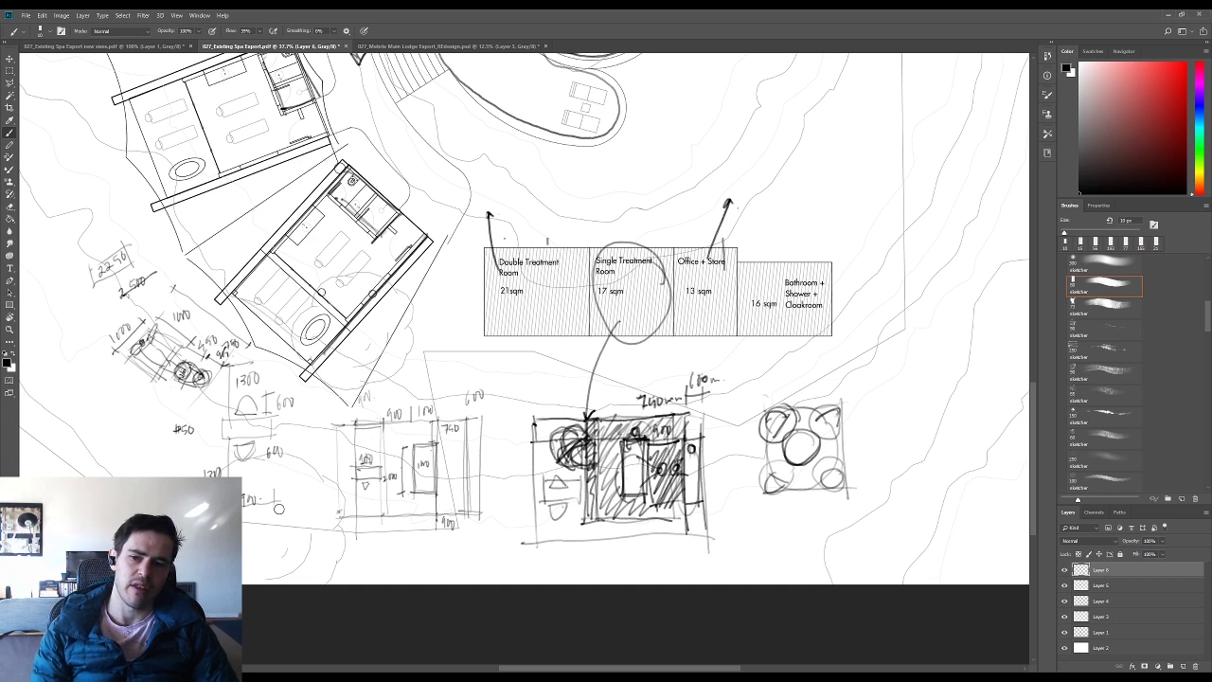